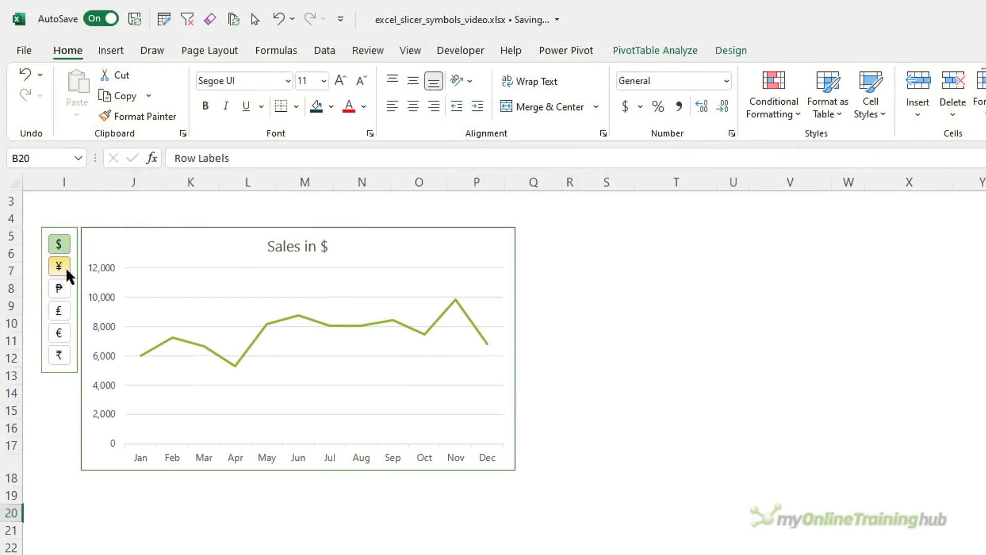
Preview the sales chart in ¥, ₱, £ and € via the slicer, ending on €
{"action": "left_click", "coordinate": [66, 267]}
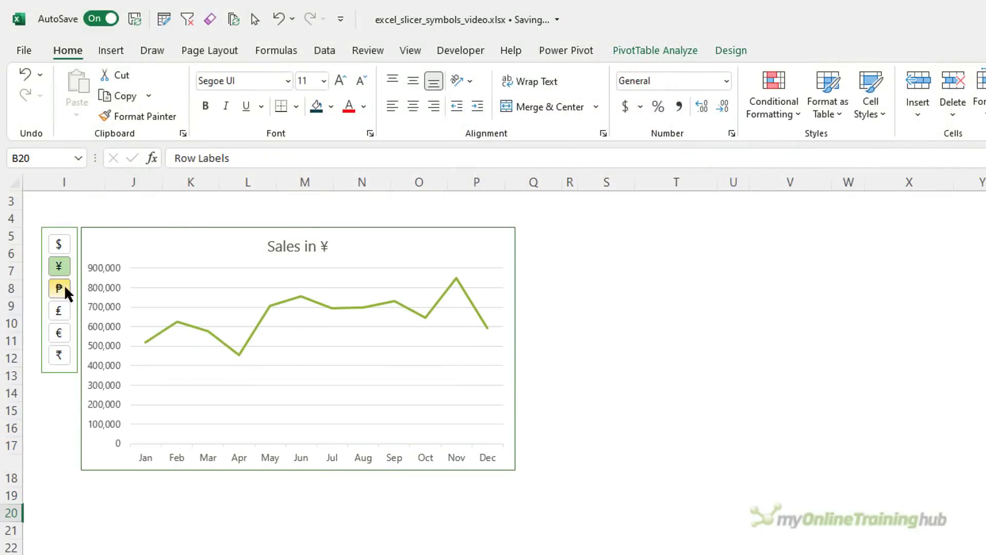
{"action": "left_click", "coordinate": [64, 286]}
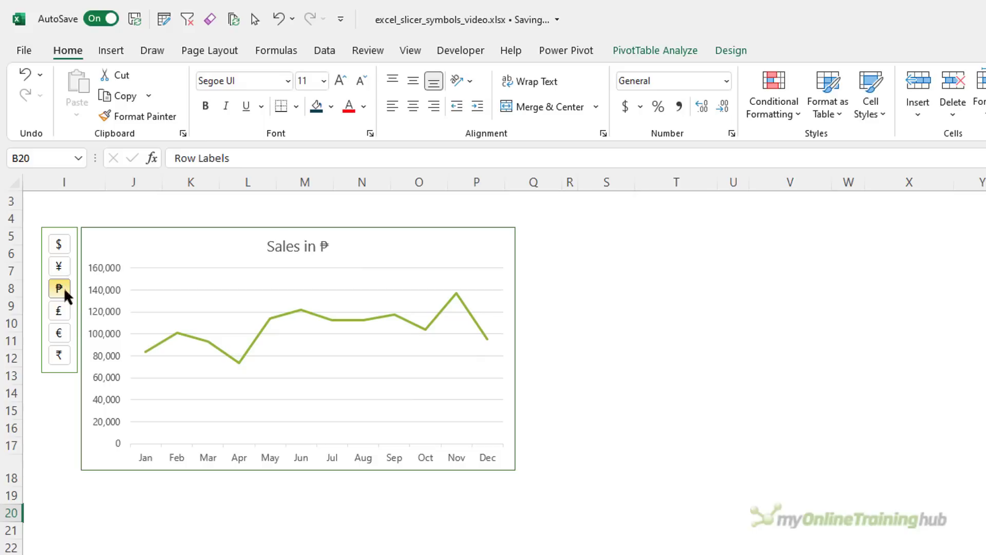
{"action": "left_click", "coordinate": [60, 310]}
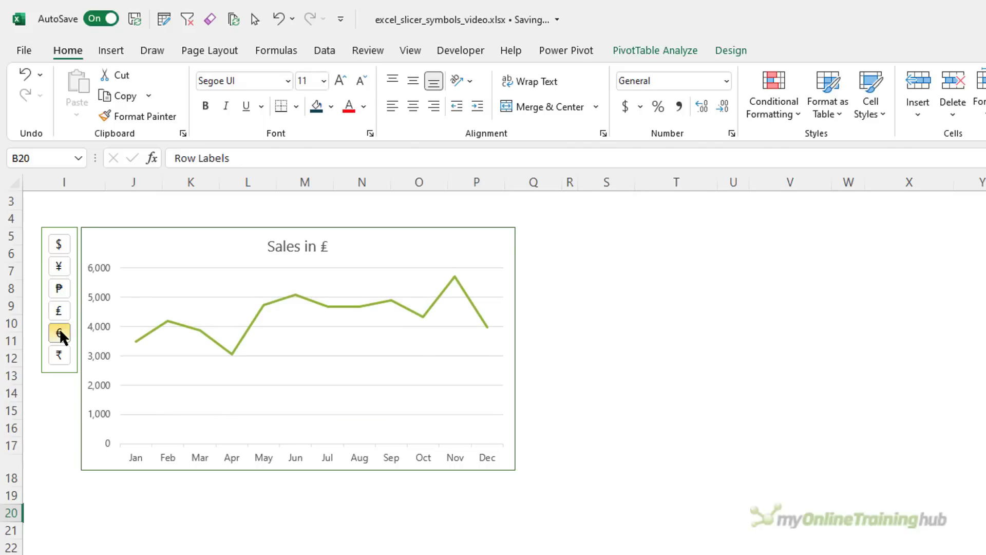
{"action": "left_click", "coordinate": [60, 334]}
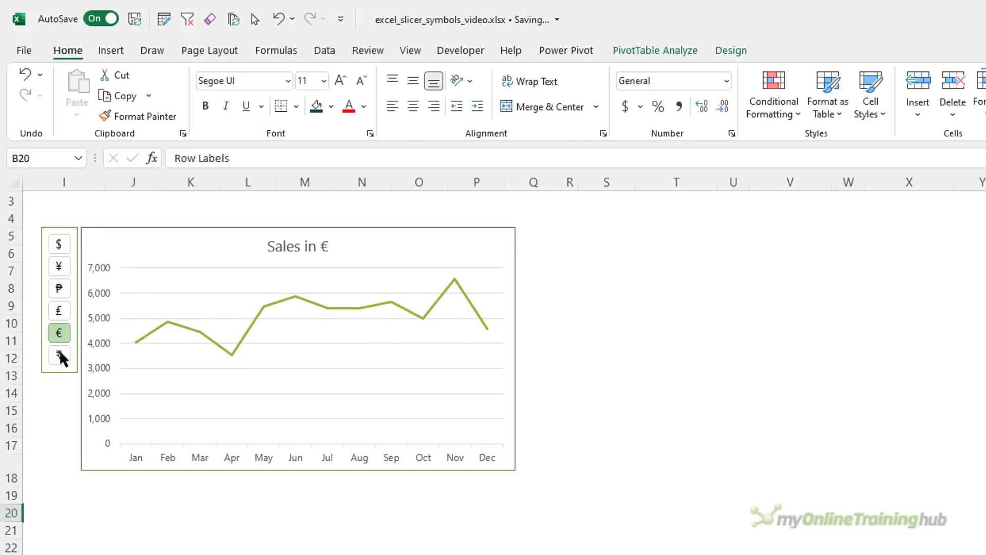
{"action": "left_click", "coordinate": [60, 363]}
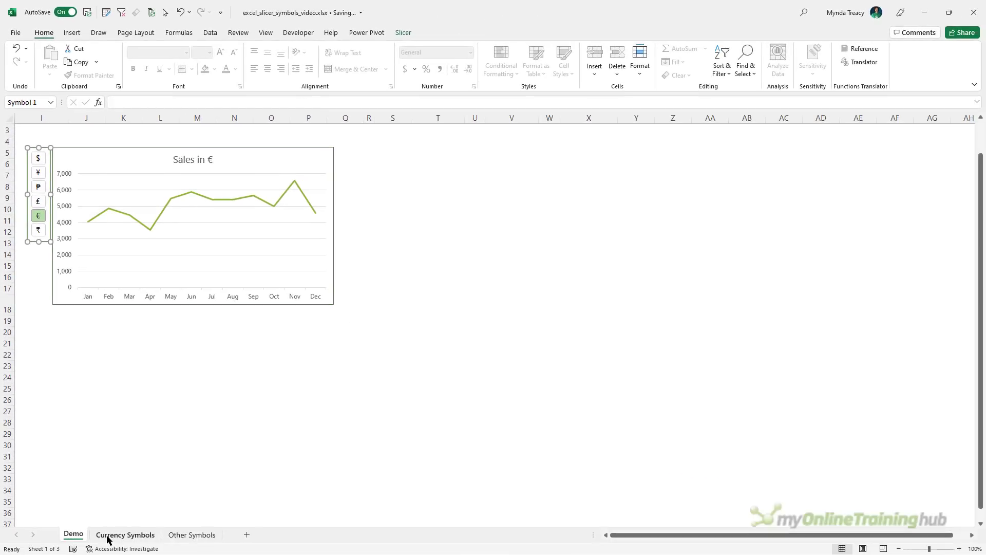
{"action": "left_click", "coordinate": [108, 536]}
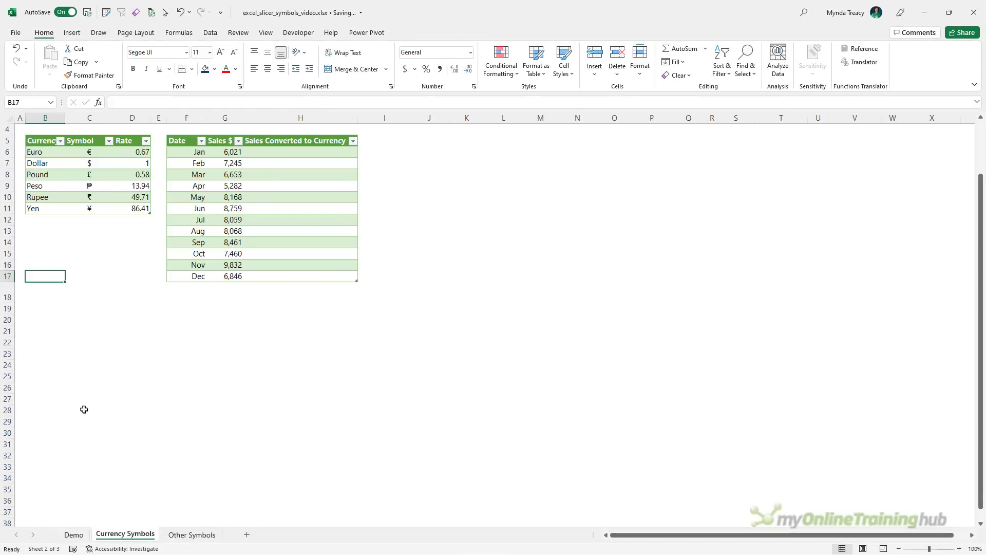
{"action": "left_click_drag", "start_coordinate": [37, 144], "coordinate": [128, 210]}
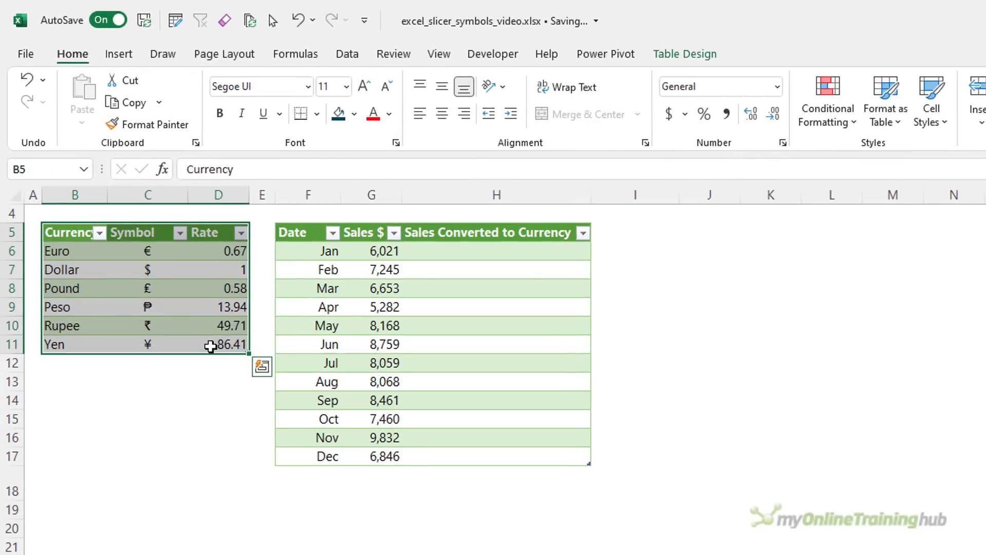
{"action": "left_click_drag", "start_coordinate": [148, 251], "coordinate": [149, 345]}
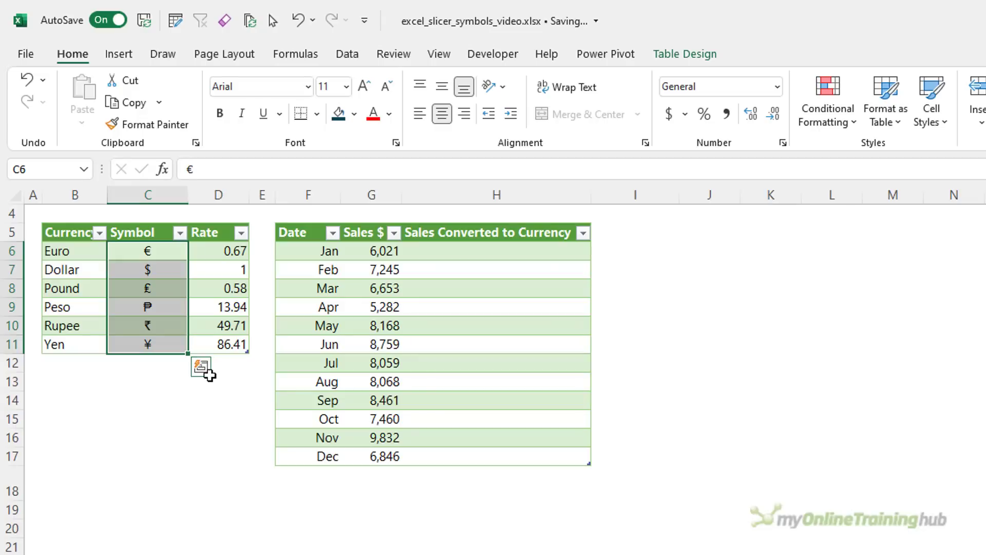
{"action": "left_click", "coordinate": [114, 53]}
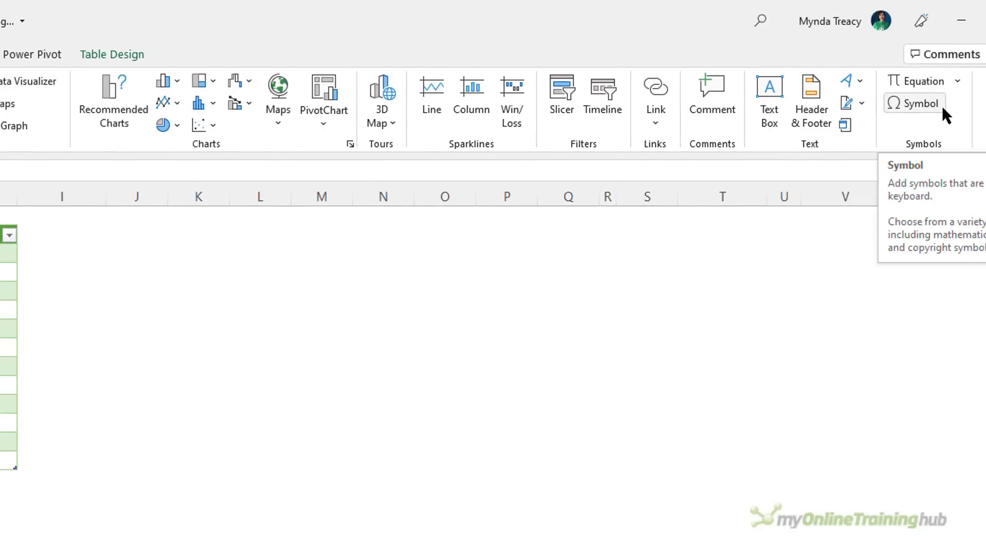
{"action": "left_click", "coordinate": [942, 105]}
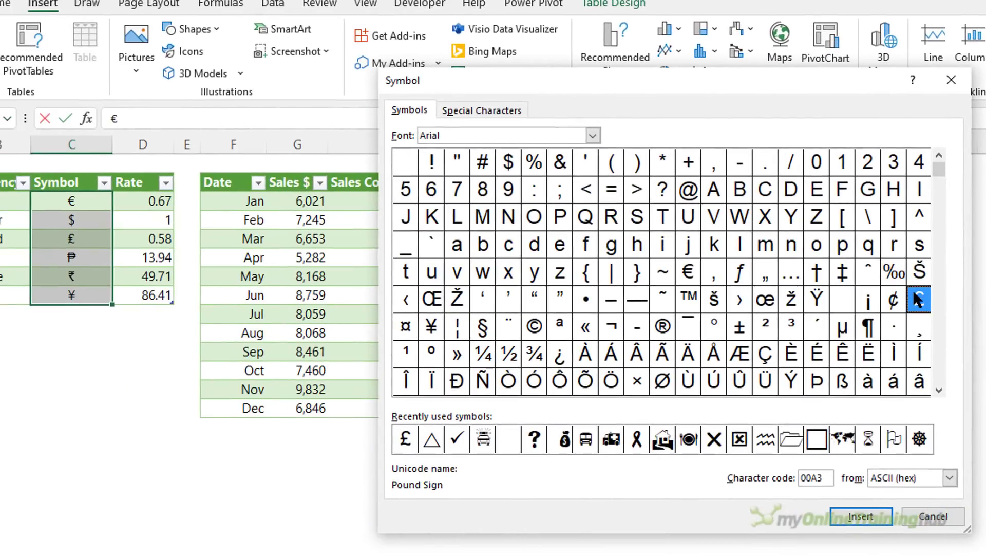
{"action": "left_click", "coordinate": [690, 272]}
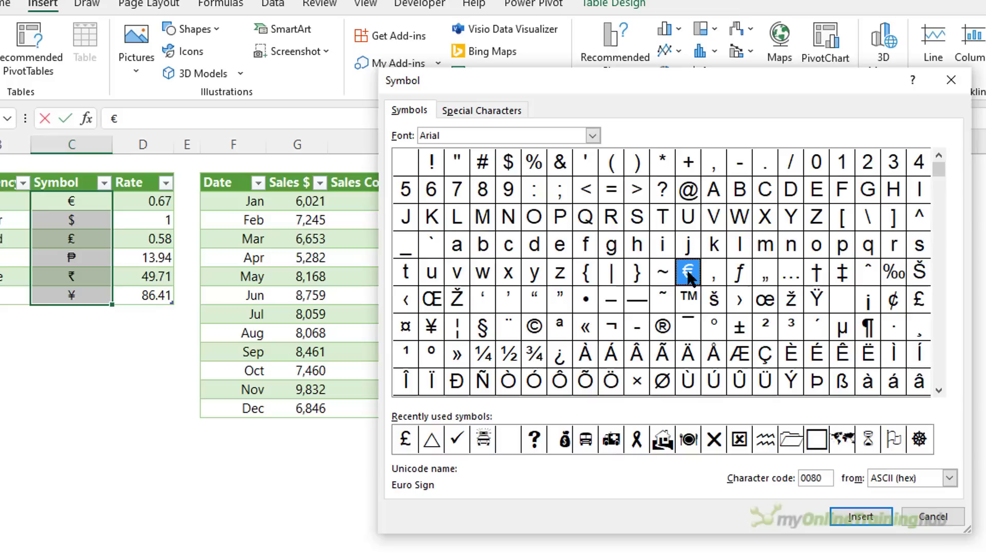
{"action": "left_click", "coordinate": [431, 326]}
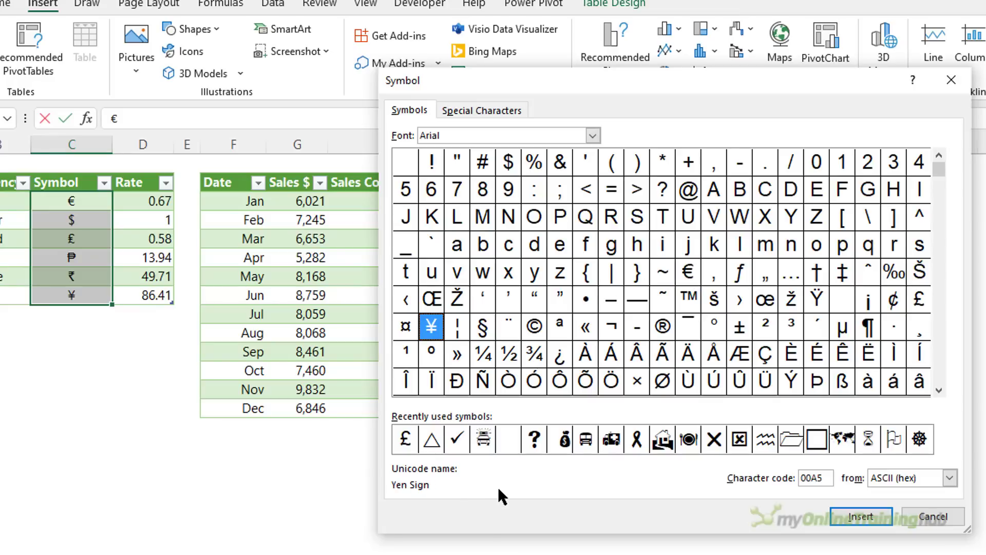
{"action": "left_click", "coordinate": [593, 135]}
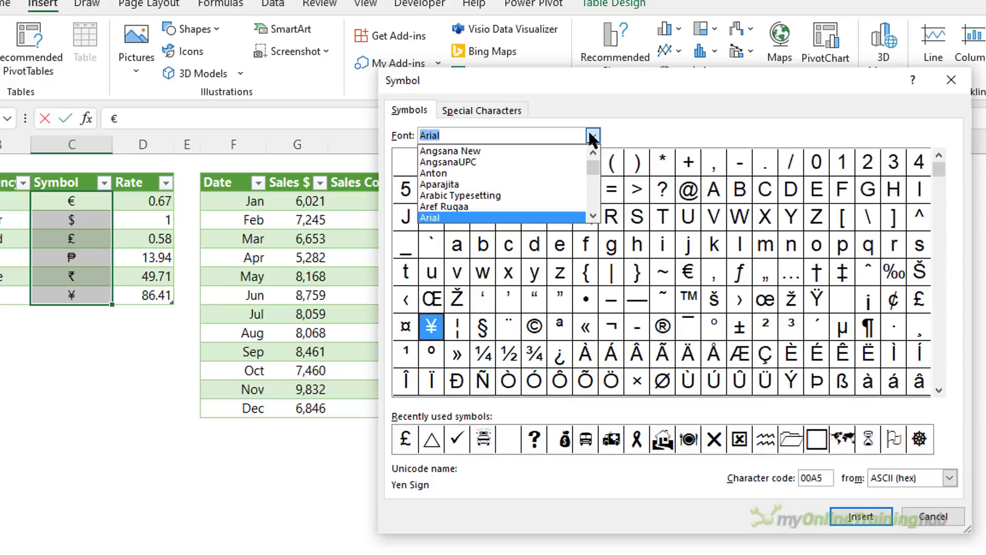
{"action": "left_click", "coordinate": [593, 136]}
{"action": "scroll", "coordinate": [935, 341], "scroll_direction": "down", "scroll_amount": 2}
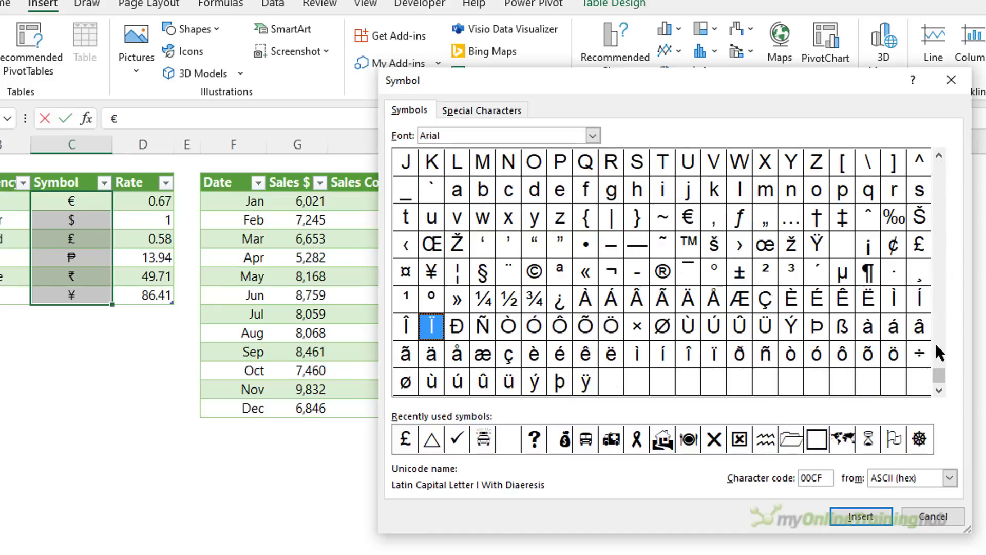
{"action": "scroll", "coordinate": [933, 303], "scroll_direction": "up", "scroll_amount": 2}
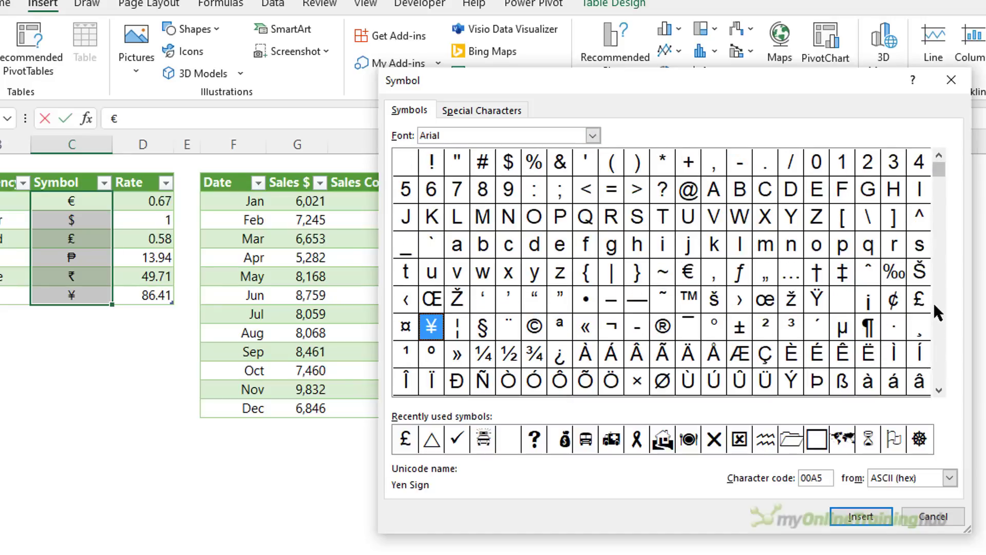
Create a PivotTable from the currency table on the existing worksheet at B18
{"action": "left_click", "coordinate": [941, 517]}
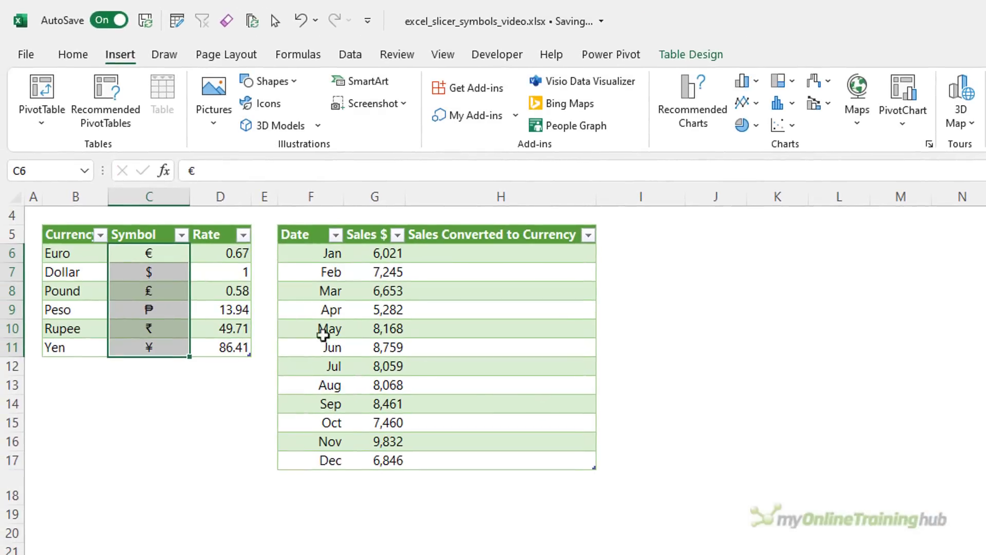
{"action": "left_click_drag", "start_coordinate": [67, 249], "coordinate": [108, 311]}
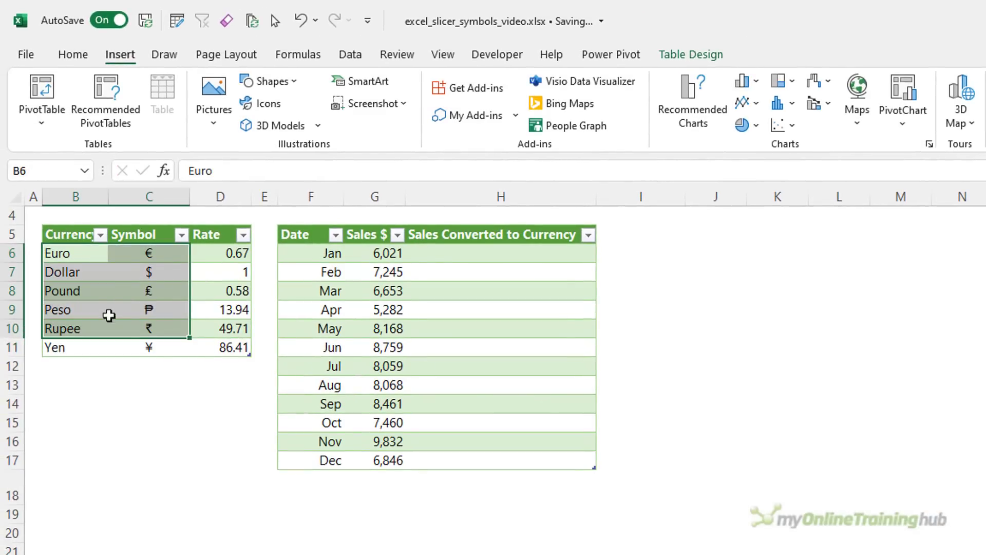
{"action": "left_click", "coordinate": [94, 262]}
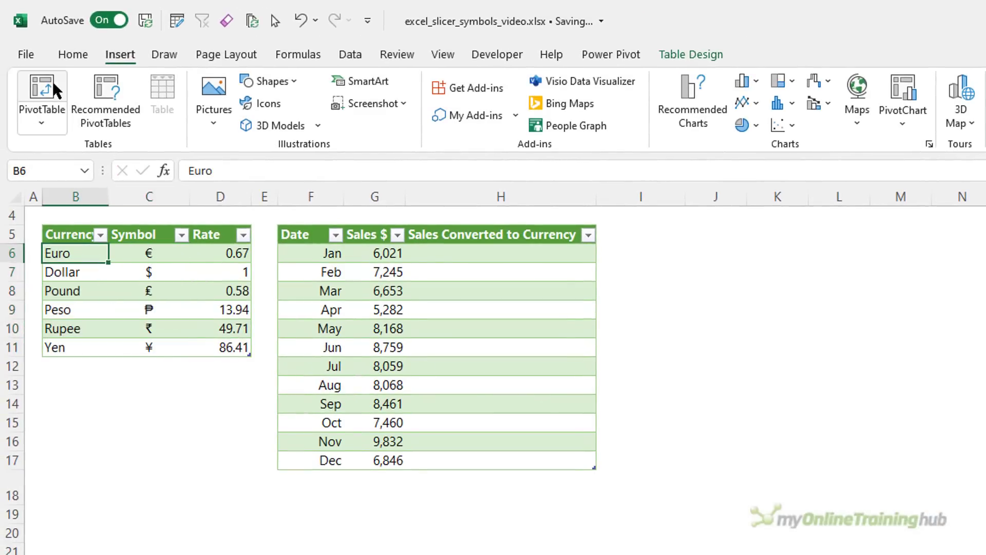
{"action": "left_click", "coordinate": [56, 90]}
{"action": "left_click", "coordinate": [650, 392]}
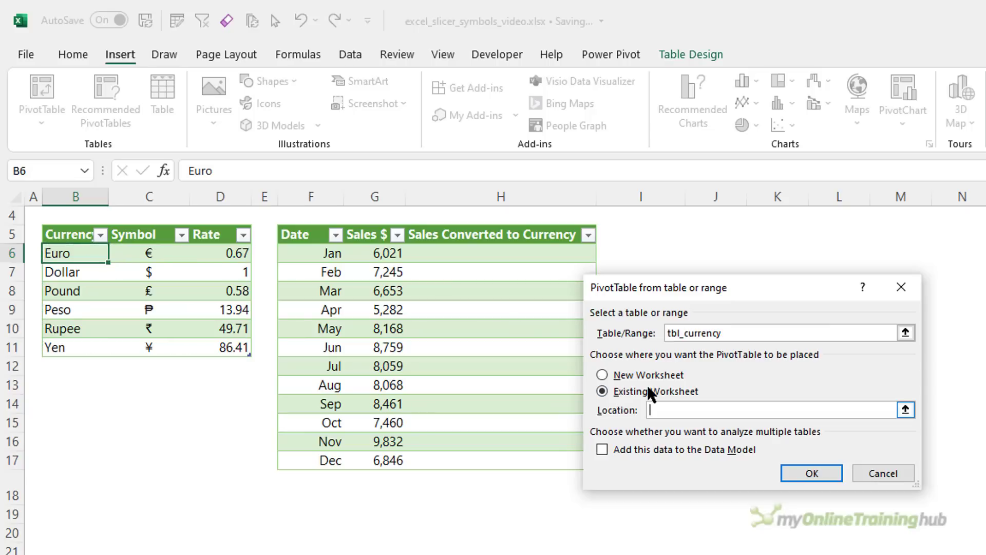
{"action": "left_click", "coordinate": [83, 494]}
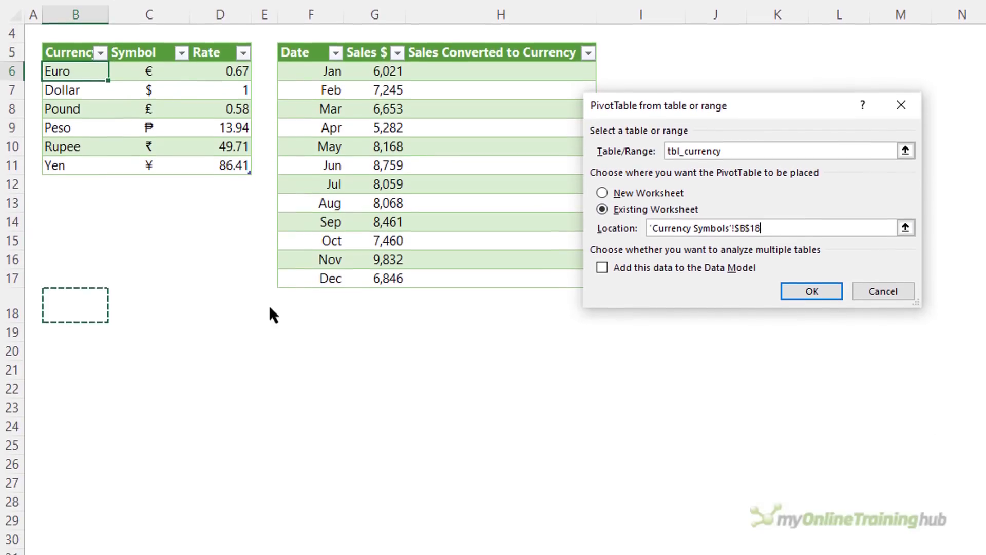
{"action": "left_click", "coordinate": [794, 292]}
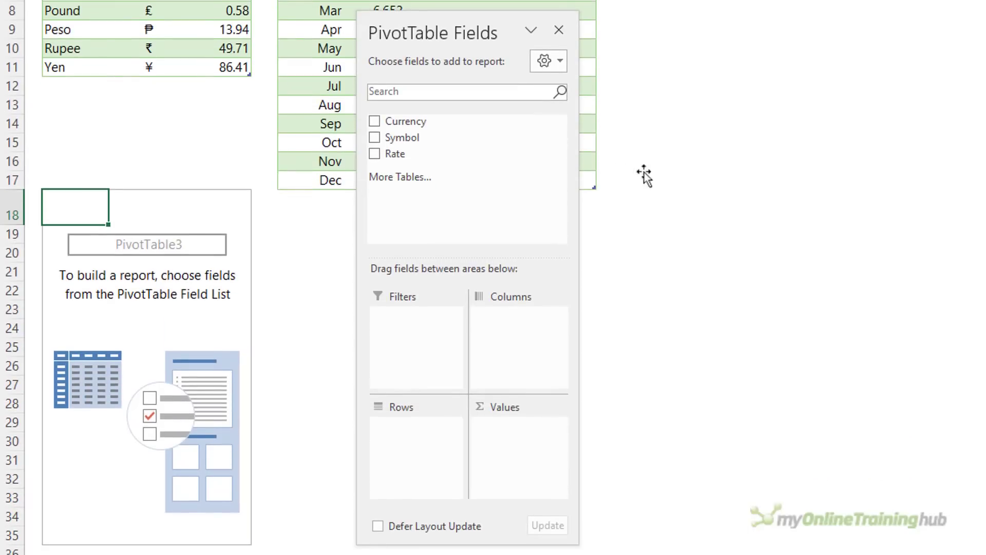
Add Symbol to Rows and Sum of Rate to Values, and remove the Grand Total
{"action": "left_click_drag", "start_coordinate": [403, 137], "coordinate": [435, 439]}
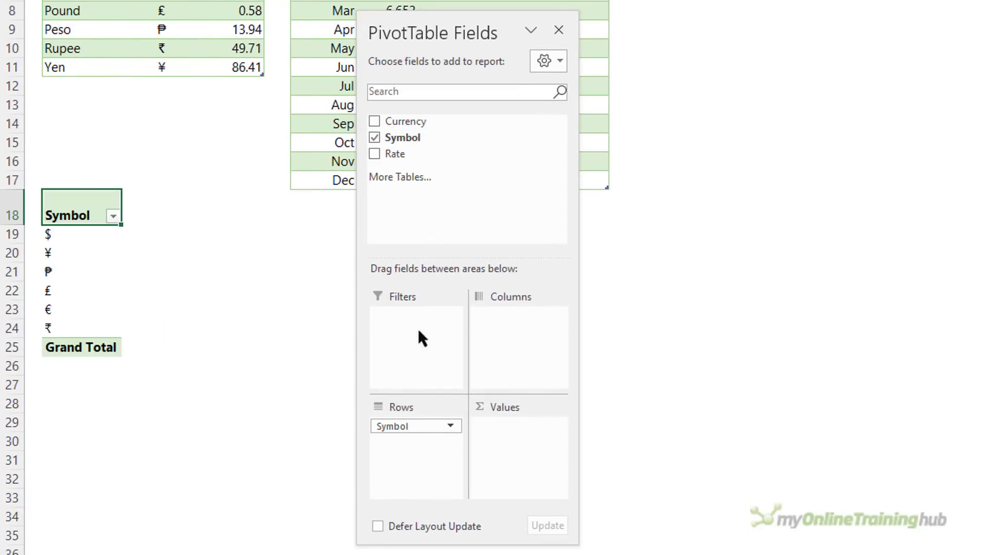
{"action": "left_click_drag", "start_coordinate": [395, 154], "coordinate": [525, 451]}
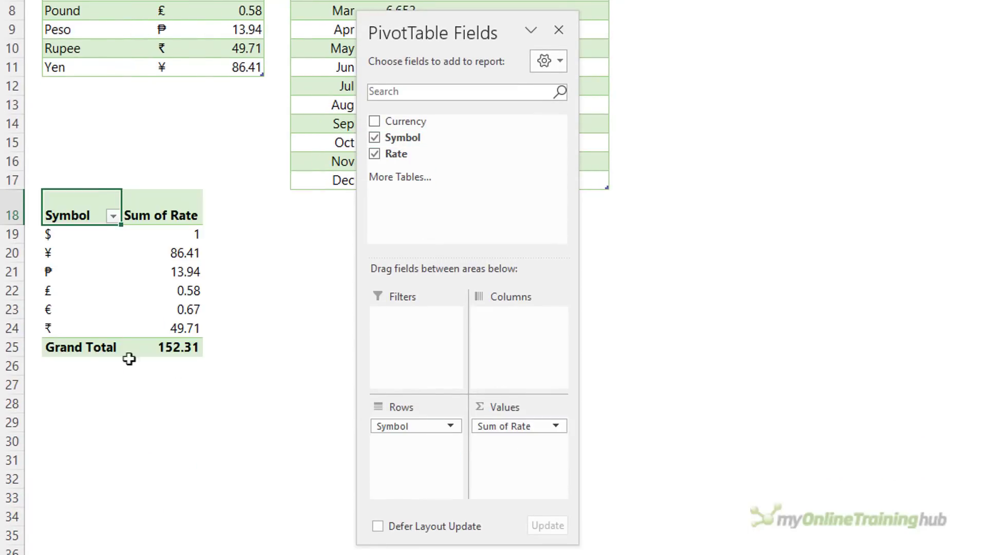
{"action": "left_click", "coordinate": [80, 346]}
{"action": "right_click", "coordinate": [79, 347]}
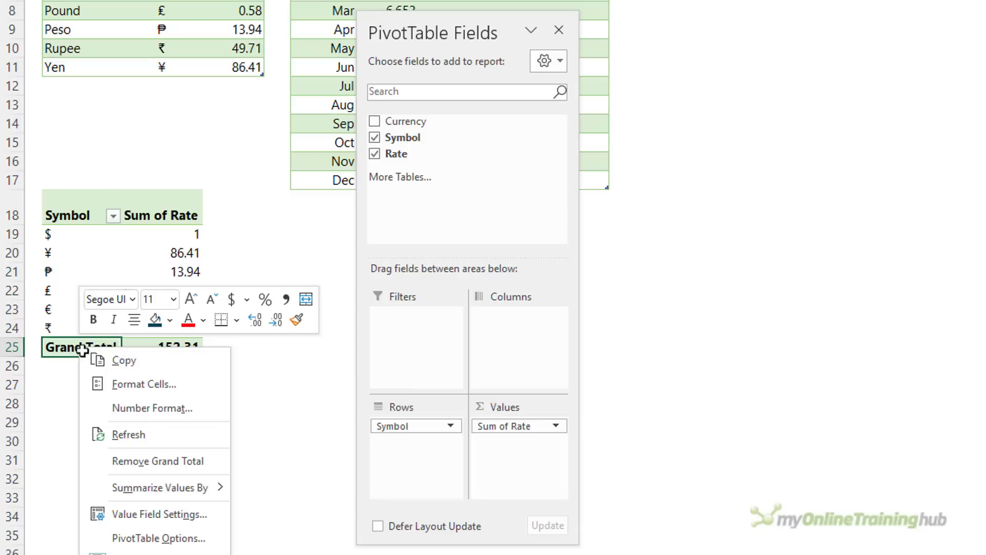
{"action": "left_click", "coordinate": [202, 460]}
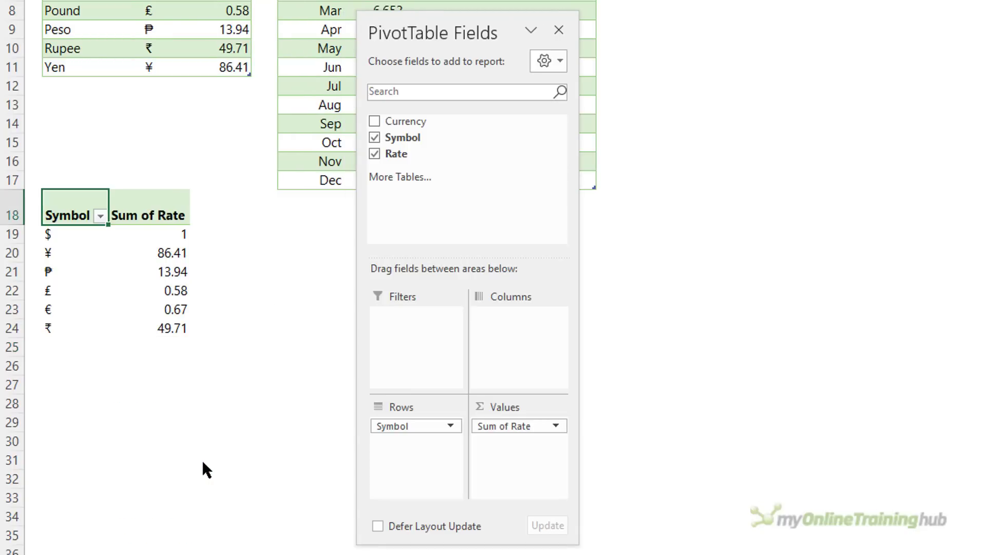
Add Symbol as a slicer and turn off its header in Slicer Settings
{"action": "right_click", "coordinate": [439, 138]}
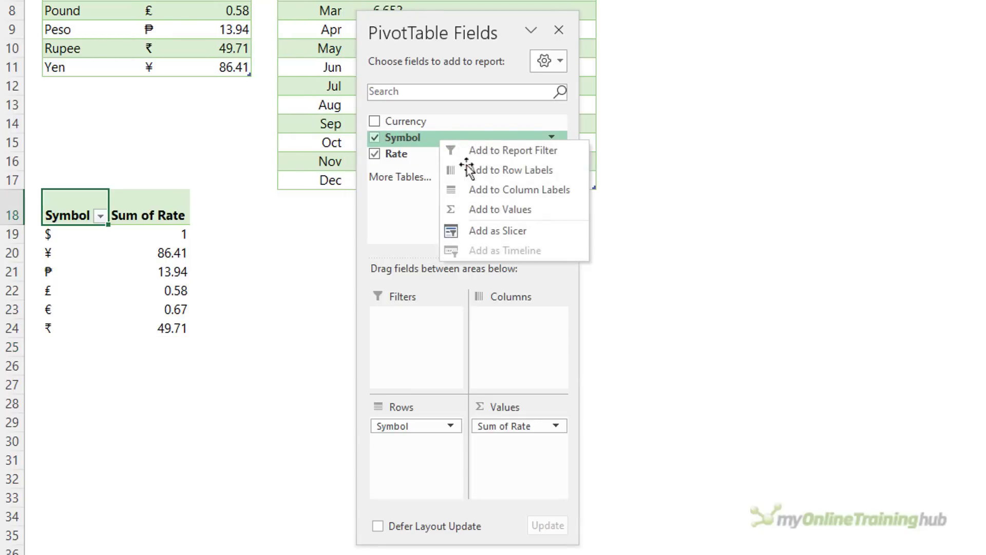
{"action": "left_click", "coordinate": [537, 229]}
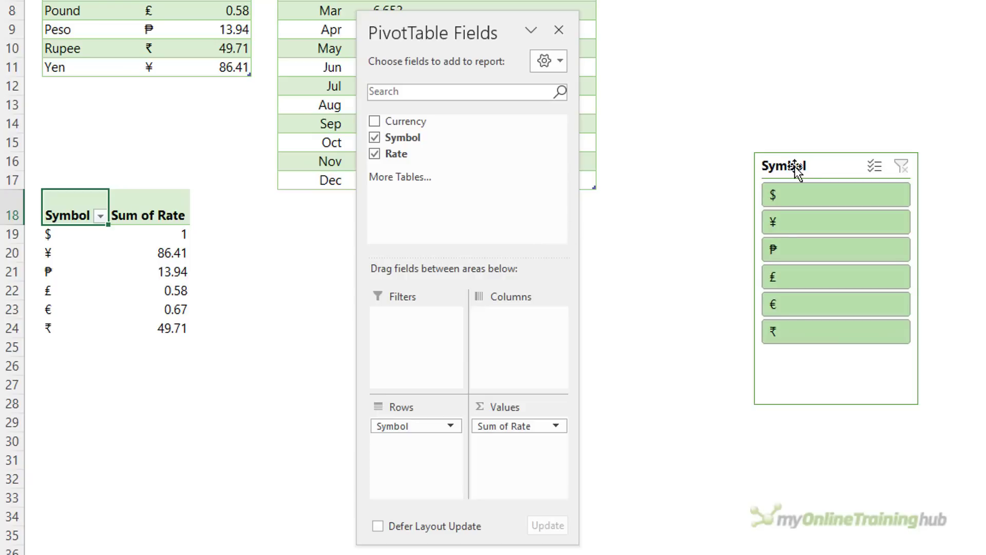
{"action": "left_click_drag", "start_coordinate": [794, 166], "coordinate": [284, 201]}
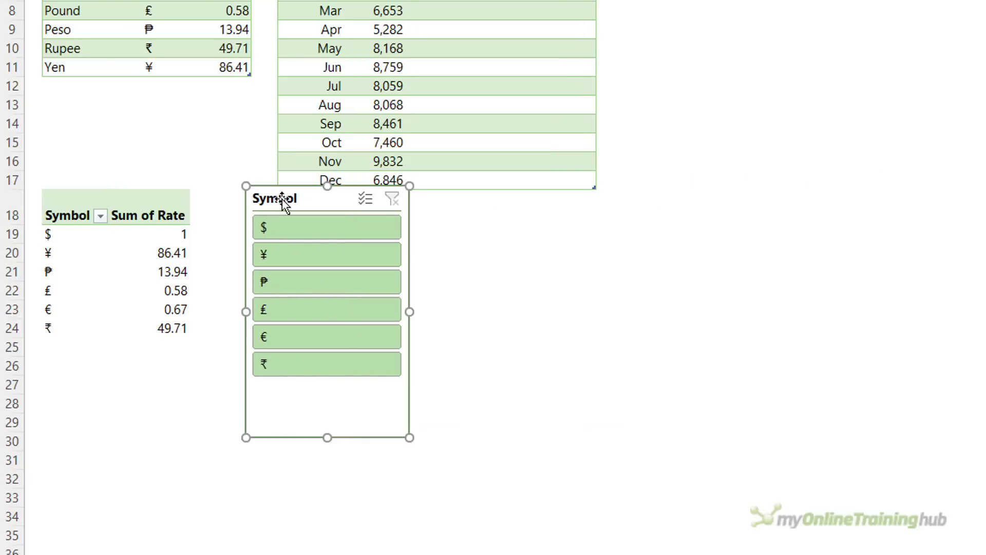
{"action": "right_click", "coordinate": [307, 200]}
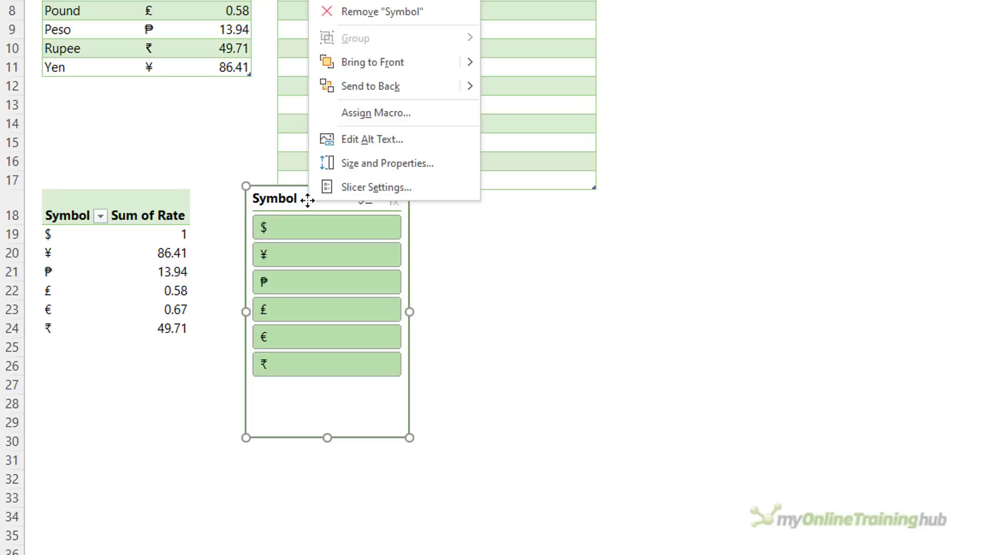
{"action": "left_click", "coordinate": [433, 183]}
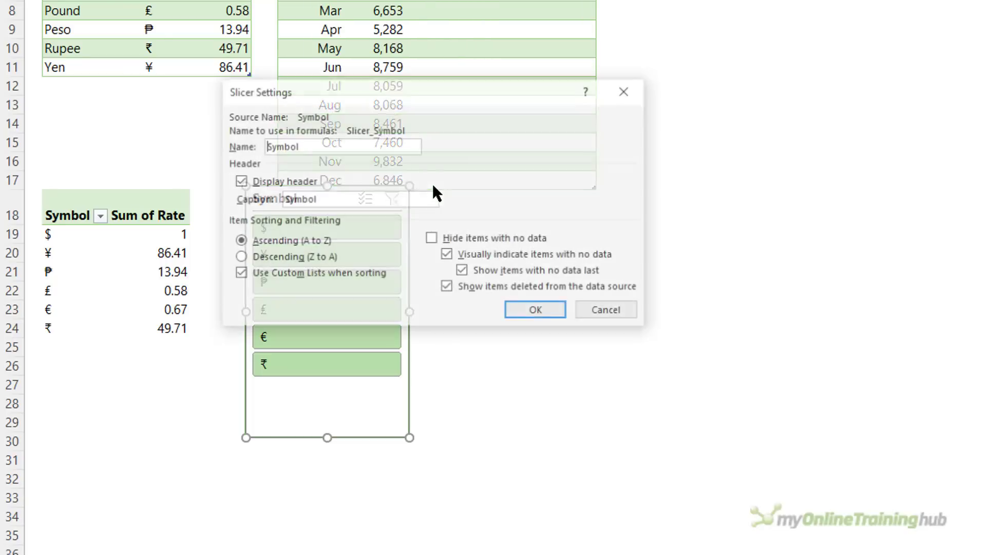
{"action": "left_click", "coordinate": [534, 312]}
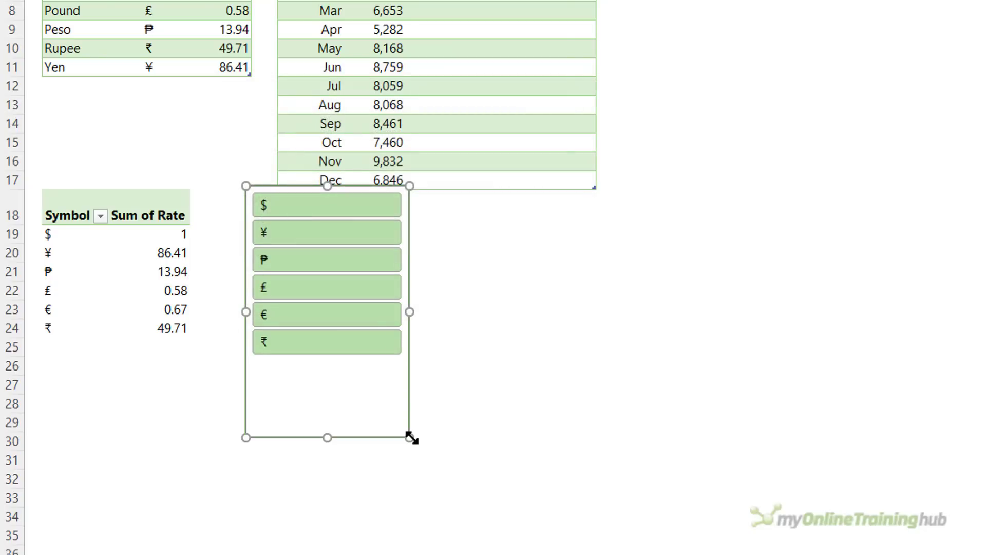
Narrow the slicer, place it beside the sales table, and filter the pivot to € (rate 0.67)
{"action": "left_click_drag", "start_coordinate": [246, 185], "coordinate": [291, 368]}
{"action": "left_click_drag", "start_coordinate": [290, 311], "coordinate": [662, 64]}
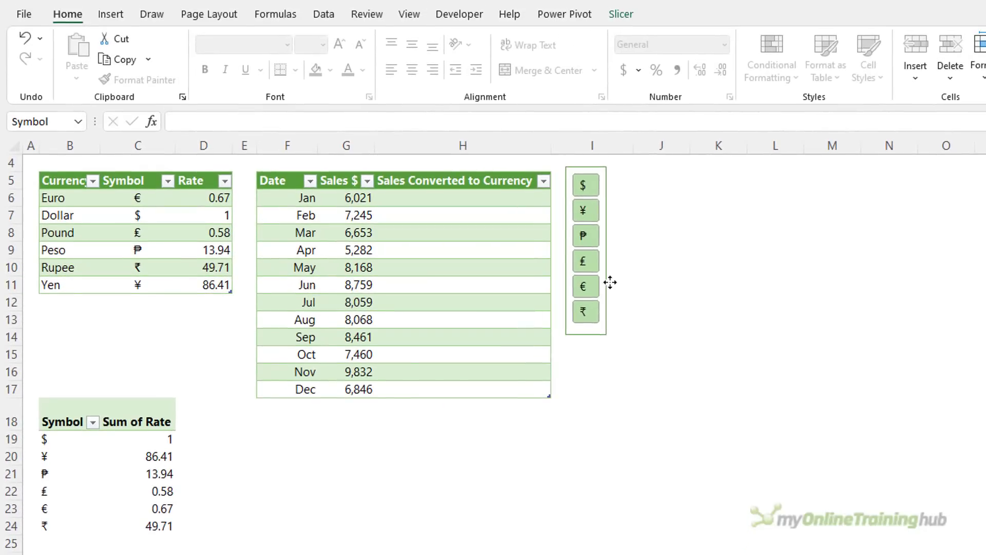
{"action": "left_click_drag", "start_coordinate": [610, 283], "coordinate": [623, 293]}
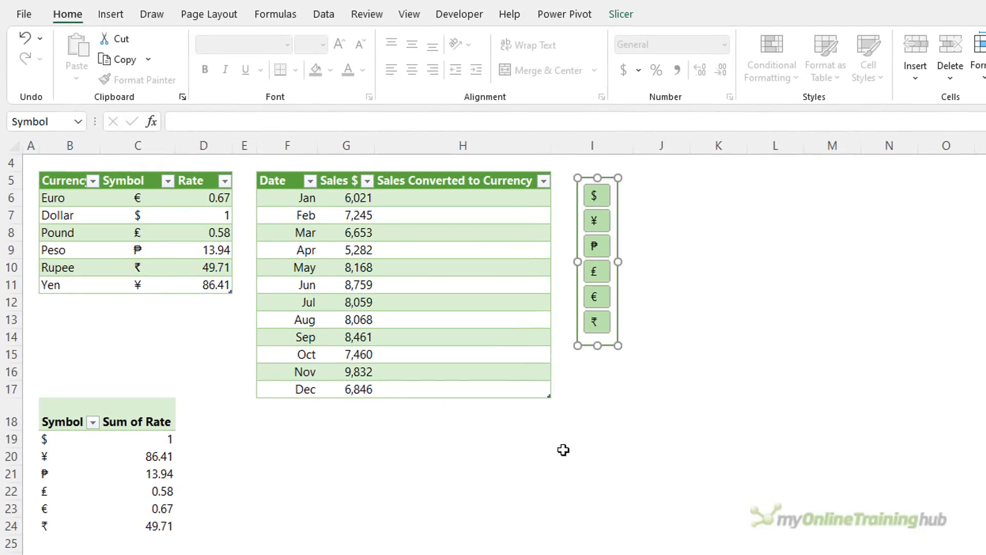
{"action": "left_click", "coordinate": [596, 197]}
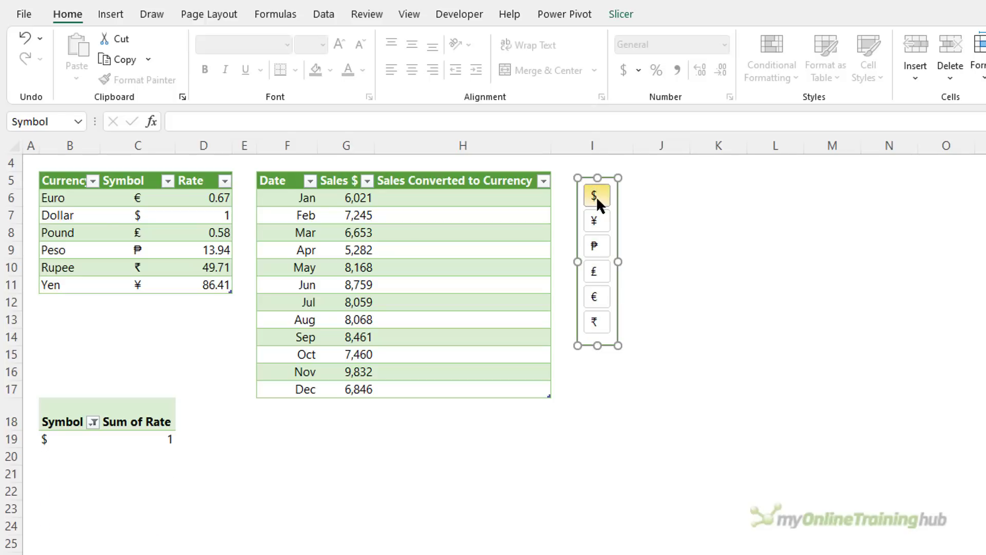
{"action": "left_click", "coordinate": [594, 247]}
{"action": "left_click", "coordinate": [596, 273]}
{"action": "left_click", "coordinate": [466, 199]}
{"action": "left_click_drag", "start_coordinate": [370, 200], "coordinate": [346, 389]}
Enter =[@[Sales $]]*$C$19 in H6 to fill the Sales Converted to Currency column
{"action": "left_click", "coordinate": [440, 203]}
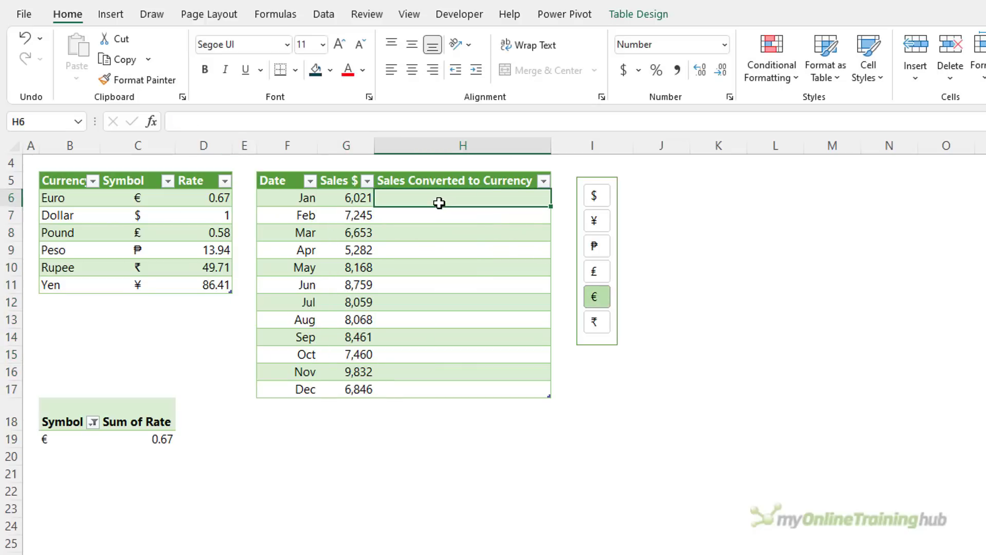
{"action": "type", "text": "="}
{"action": "key", "text": "Left"}
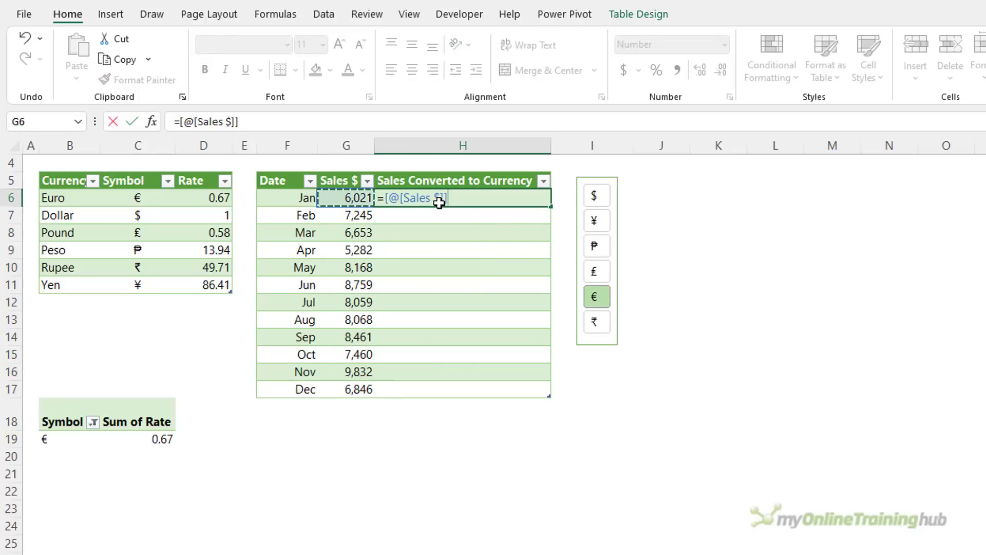
{"action": "type", "text": "*"}
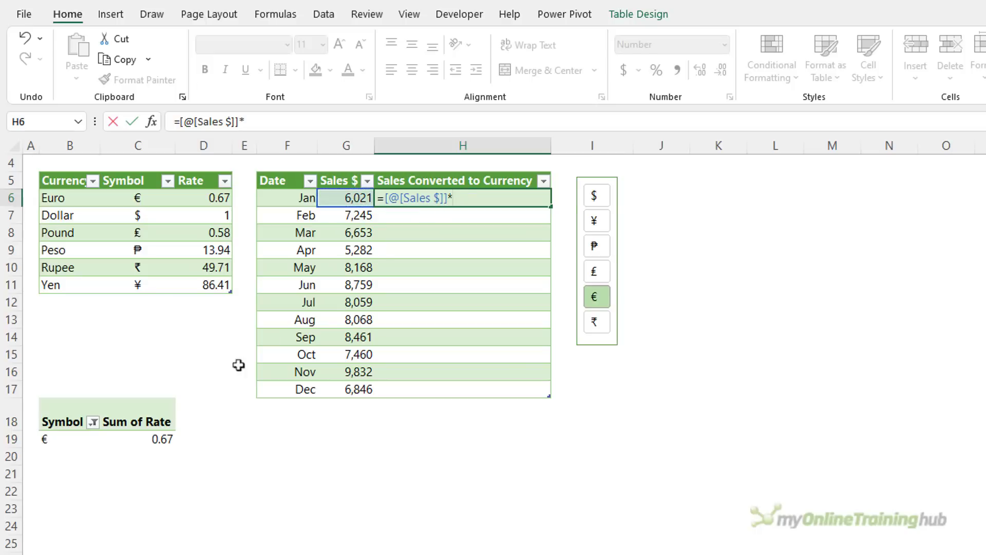
{"action": "left_click", "coordinate": [145, 441]}
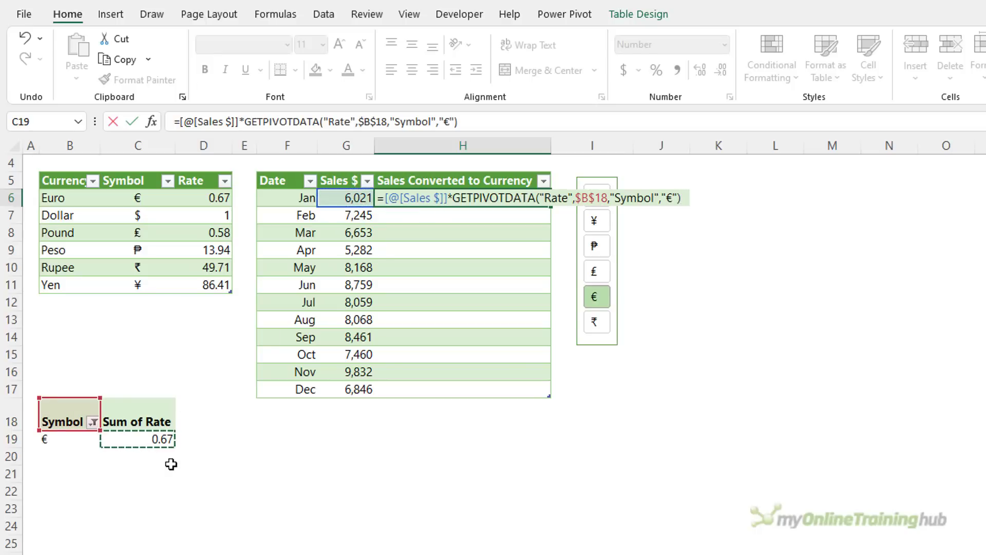
{"action": "left_click_drag", "start_coordinate": [245, 122], "coordinate": [458, 121]}
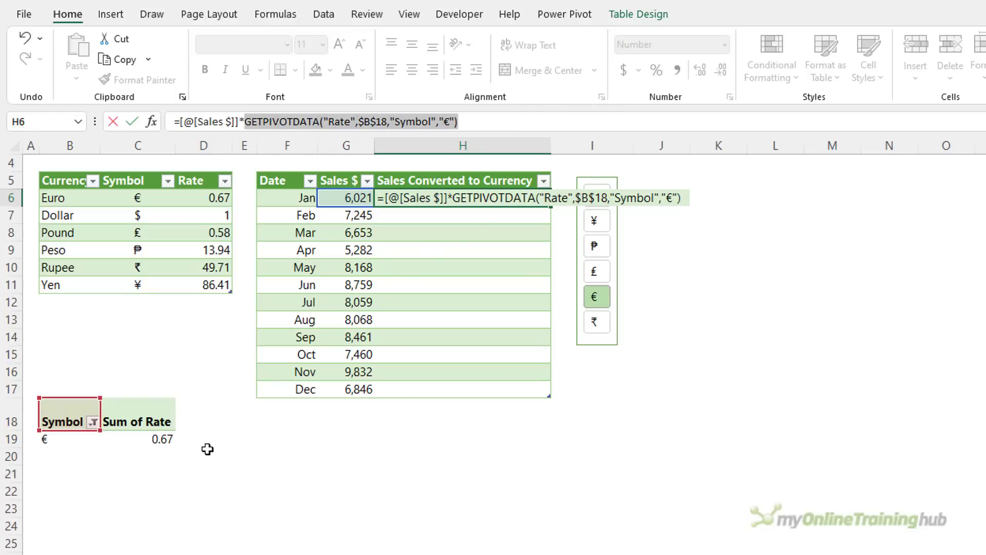
{"action": "type", "text": "C19"}
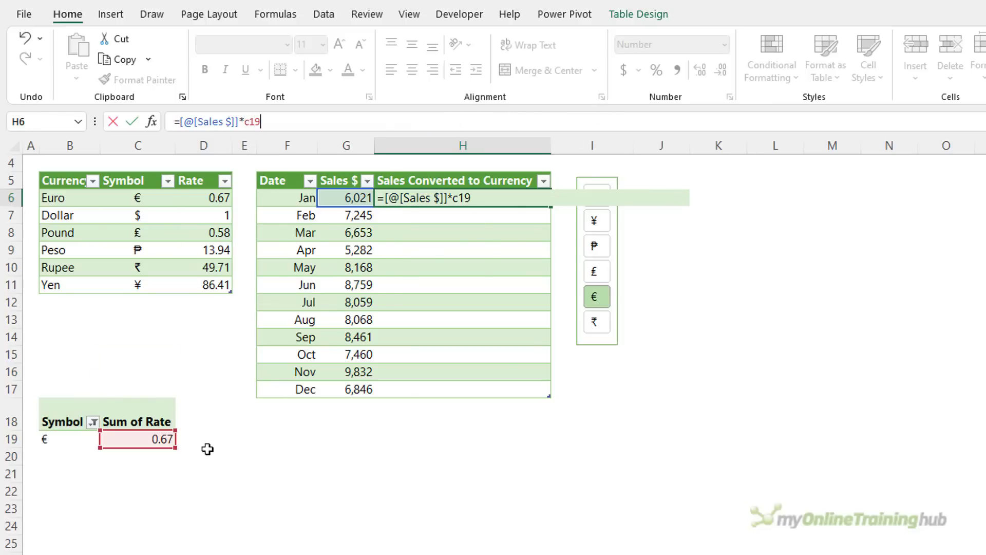
{"action": "key", "text": "F4"}
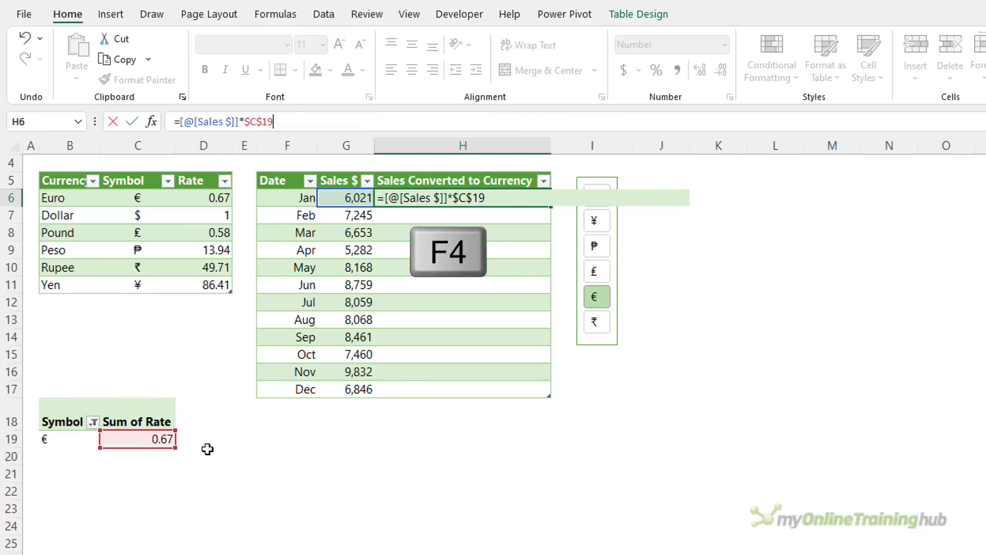
{"action": "key", "text": "Return"}
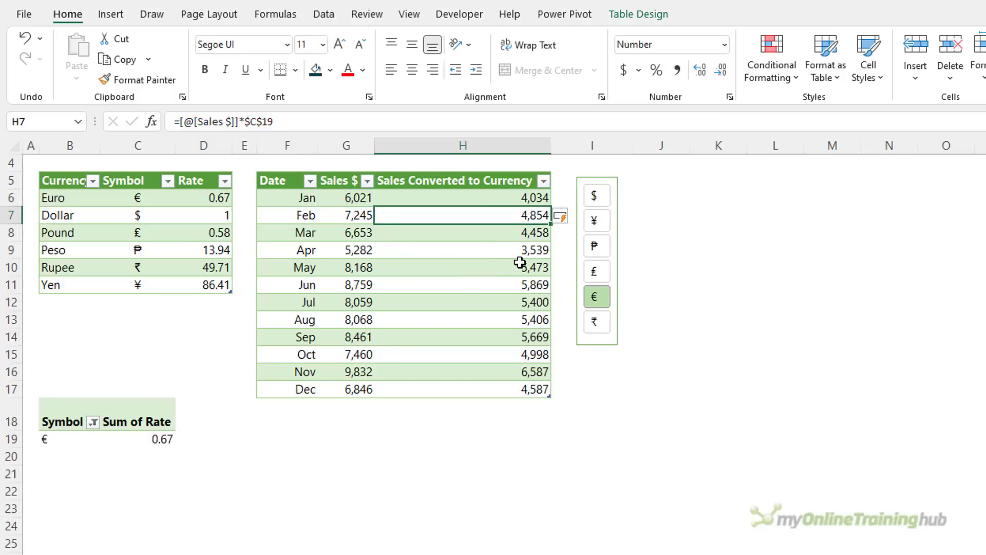
{"action": "key", "text": "Down"}
{"action": "key", "text": "Down"}
{"action": "key", "text": "Down"}
{"action": "key", "text": "Down"}
{"action": "key", "text": "Down"}
{"action": "key", "text": "Up"}
{"action": "key", "text": "Up"}
{"action": "key", "text": "Up"}
{"action": "key", "text": "Up"}
{"action": "key", "text": "Up"}
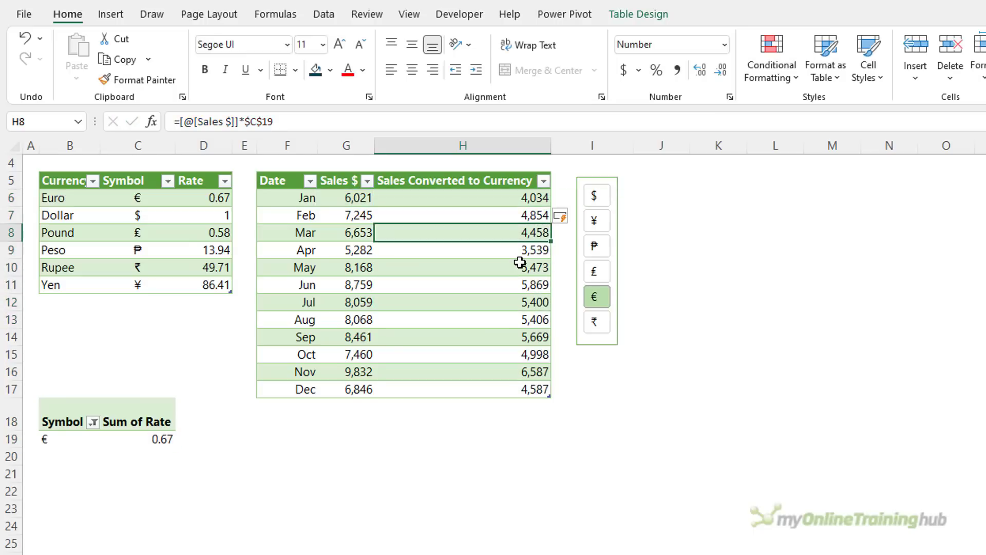
Cycle the slicer through ₱, ¥, $, £ back to €, then select F5:F17 and H5:H17
{"action": "left_click", "coordinate": [596, 246]}
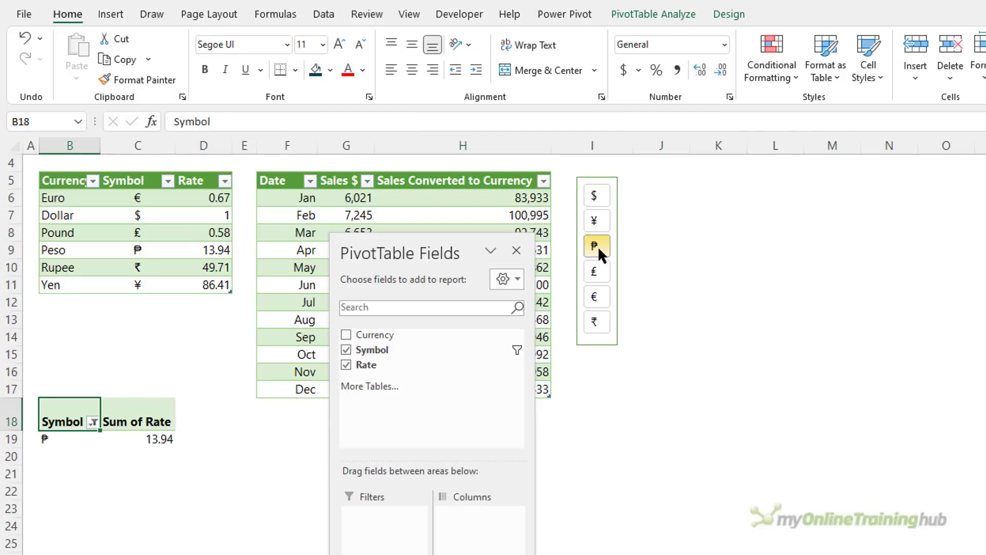
{"action": "left_click", "coordinate": [516, 251]}
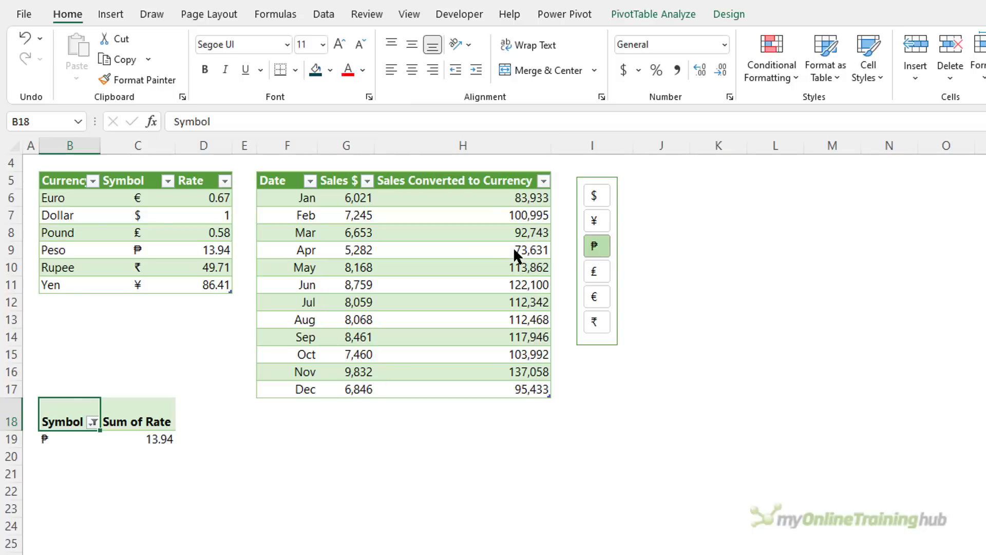
{"action": "left_click", "coordinate": [597, 220]}
{"action": "left_click", "coordinate": [598, 196]}
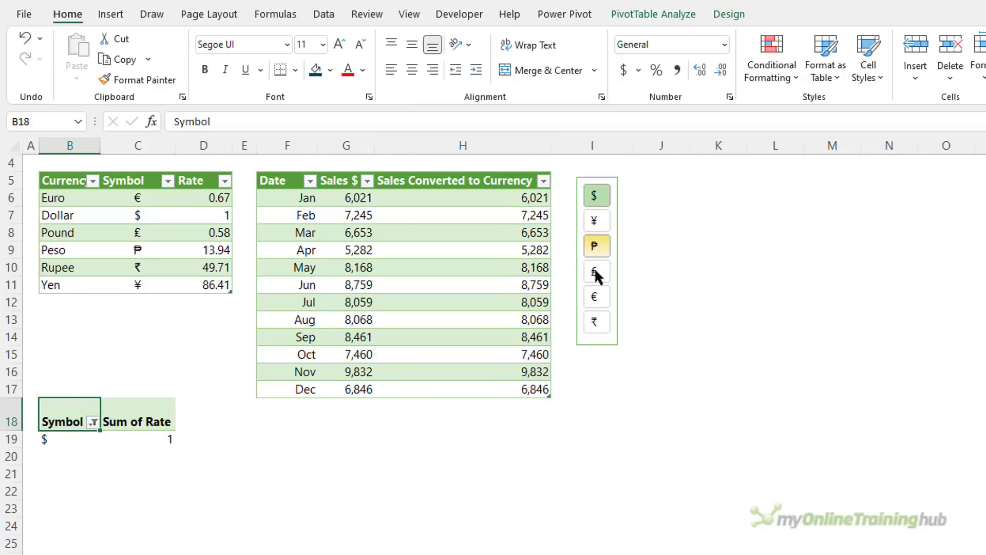
{"action": "left_click", "coordinate": [595, 275]}
{"action": "left_click", "coordinate": [597, 297]}
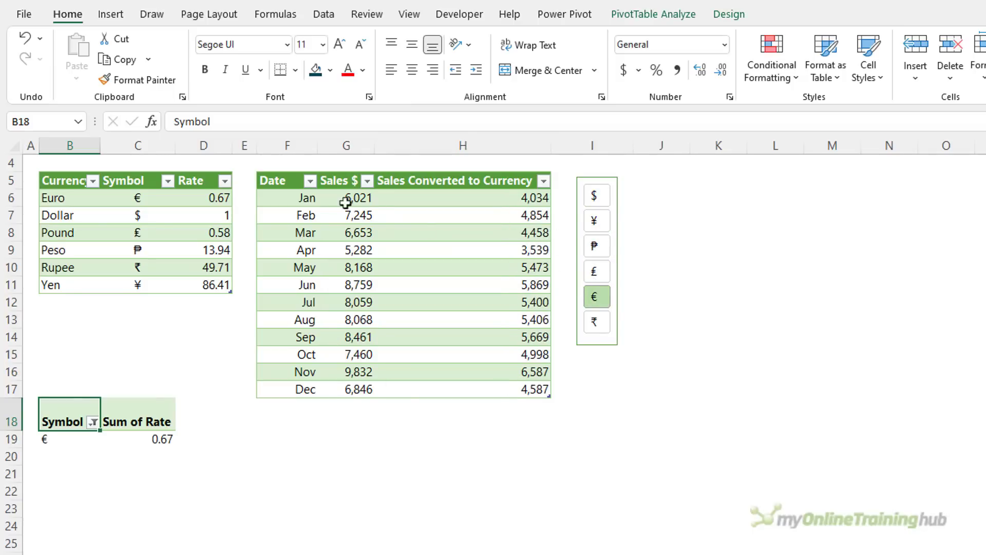
{"action": "left_click_drag", "start_coordinate": [284, 182], "coordinate": [301, 383]}
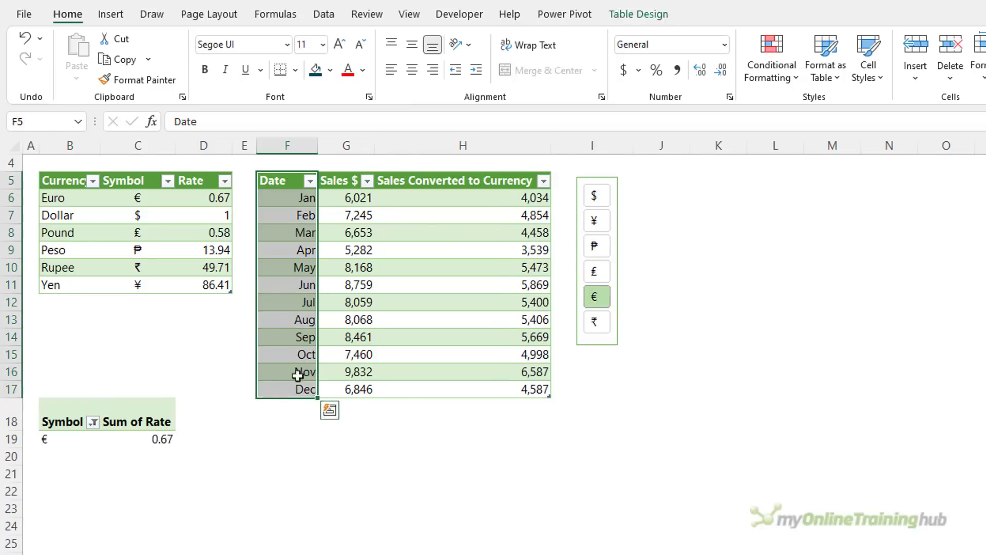
{"action": "left_click_drag", "start_coordinate": [447, 178], "coordinate": [437, 384]}
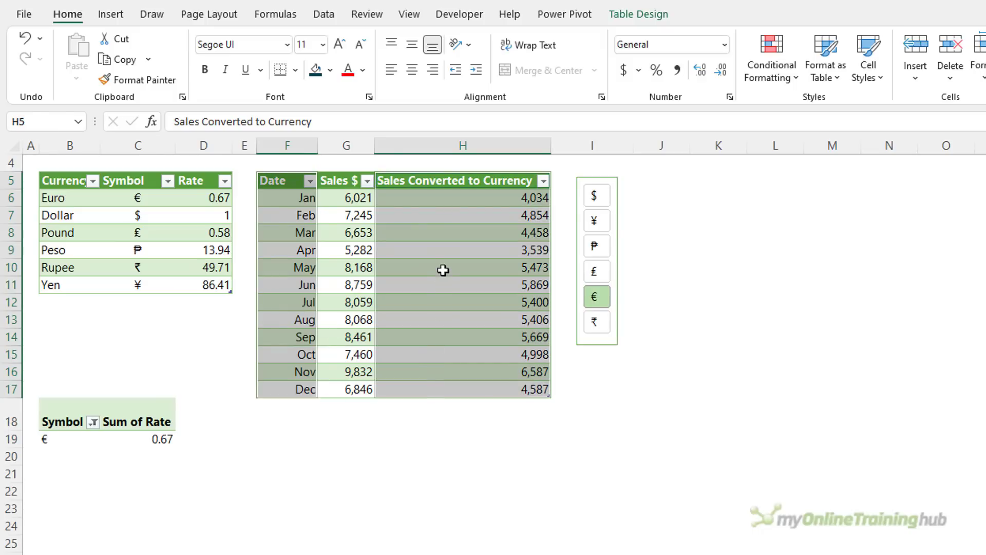
Insert a basic line chart of the converted sales beside the currency slicer
{"action": "left_click", "coordinate": [118, 13]}
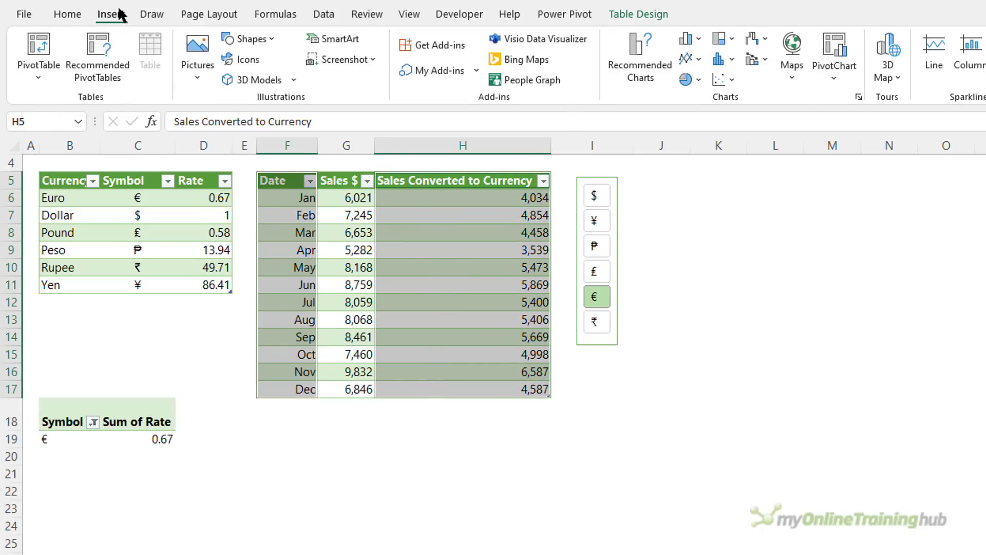
{"action": "left_click", "coordinate": [690, 58]}
{"action": "left_click", "coordinate": [714, 110]}
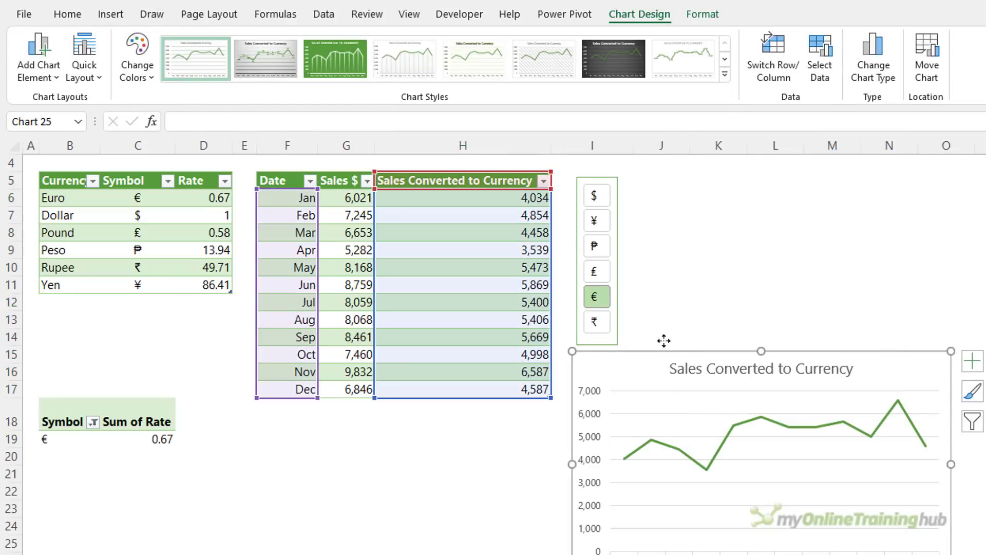
{"action": "left_click_drag", "start_coordinate": [665, 278], "coordinate": [727, 180]}
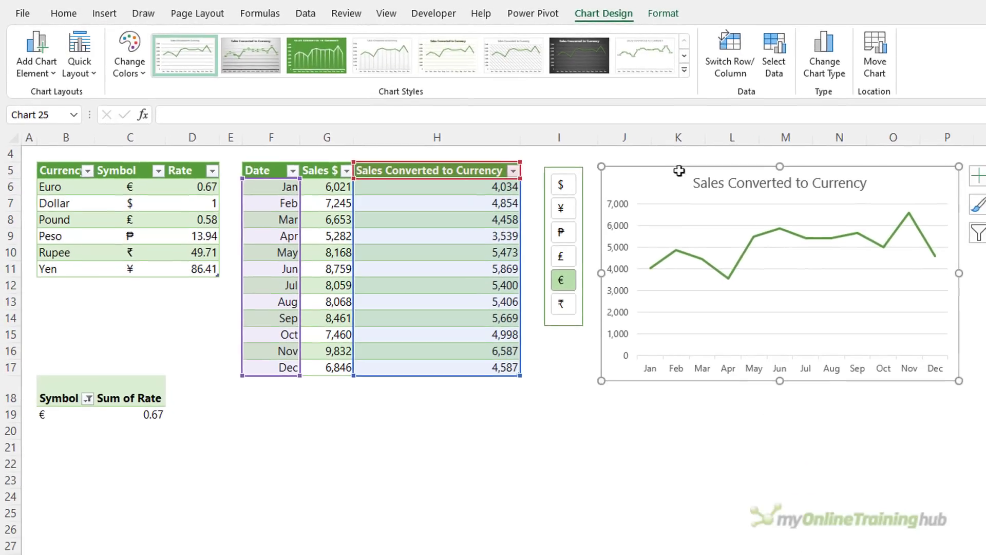
Try each currency in the slicer, finishing on ₹ (rate 49.71), and select the chart title
{"action": "left_click", "coordinate": [594, 270]}
{"action": "left_click", "coordinate": [558, 229]}
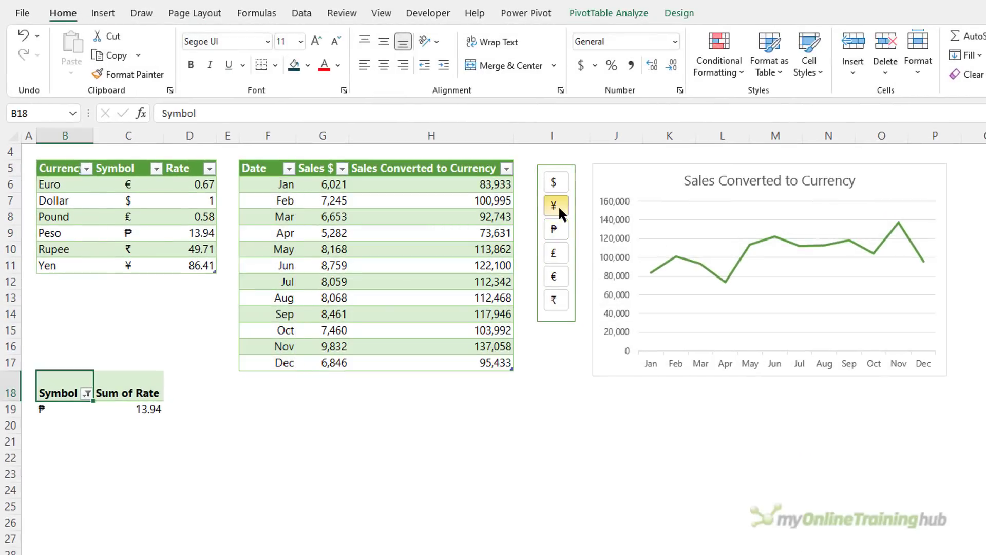
{"action": "left_click", "coordinate": [559, 206]}
{"action": "left_click", "coordinate": [556, 180]}
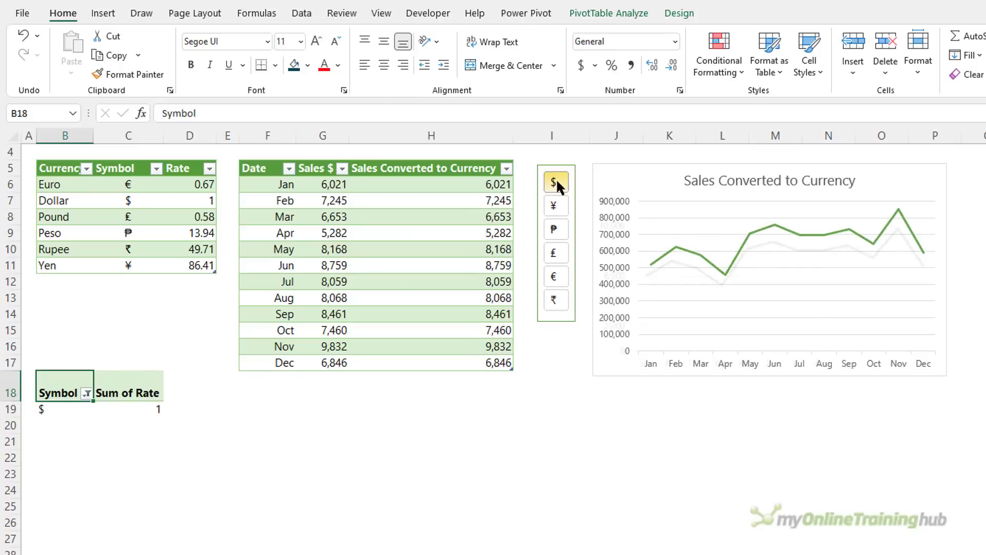
{"action": "left_click", "coordinate": [555, 252]}
{"action": "left_click", "coordinate": [560, 272]}
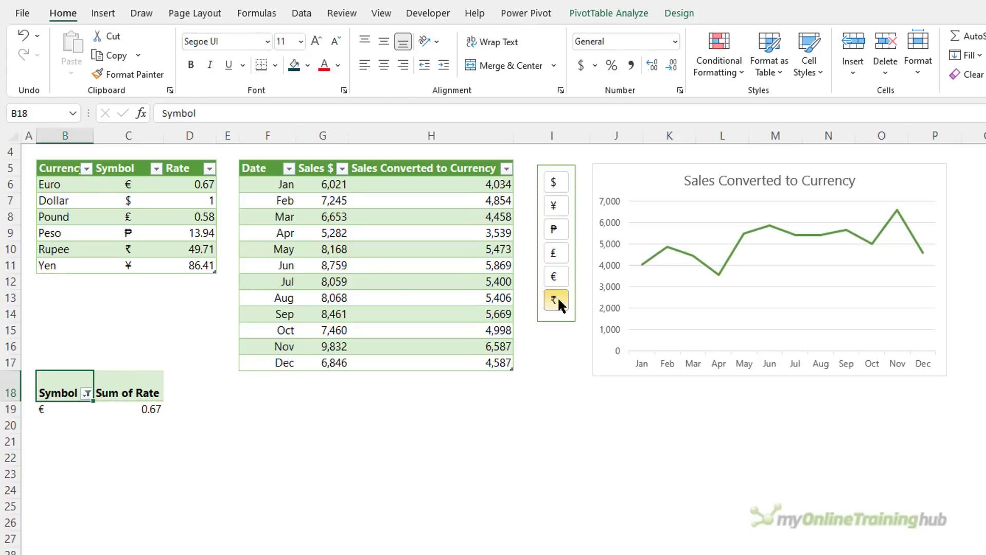
{"action": "left_click", "coordinate": [557, 297]}
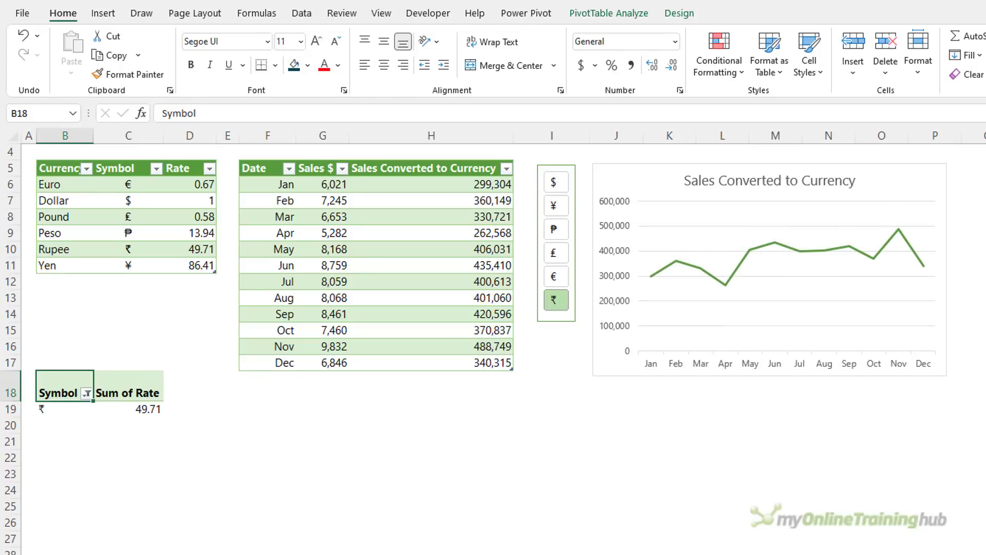
{"action": "left_click", "coordinate": [773, 185]}
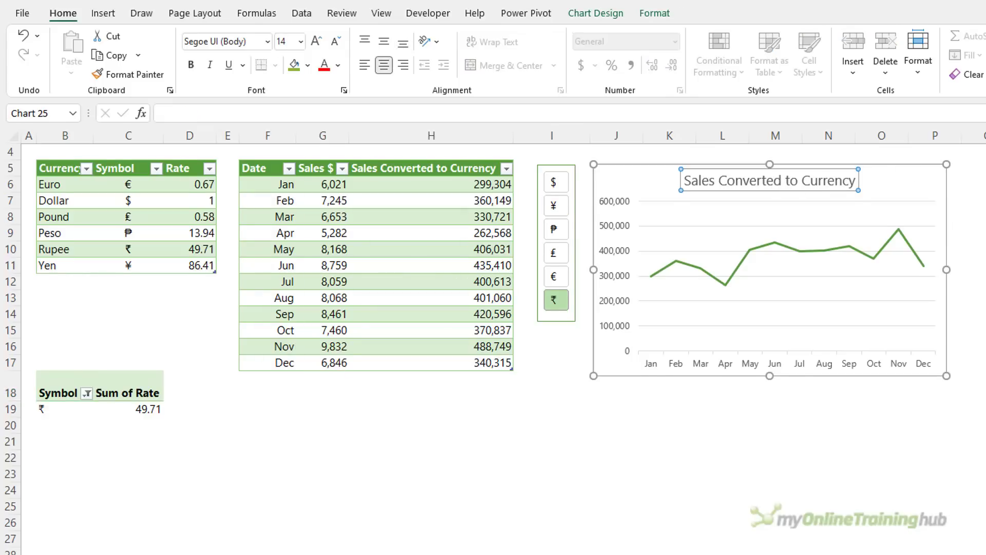
Enter a custom title formula in H3 joining "Sales in " with the pivot symbol in B19
{"action": "scroll", "coordinate": [790, 150], "scroll_direction": "up", "scroll_amount": 1}
{"action": "left_click", "coordinate": [418, 157]}
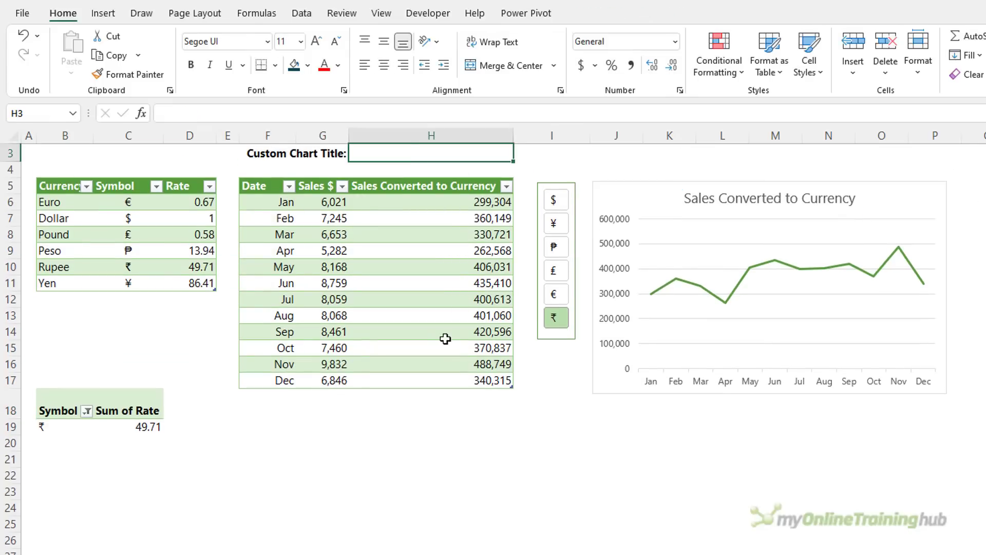
{"action": "type", "text": "=\"Sales in \"&"}
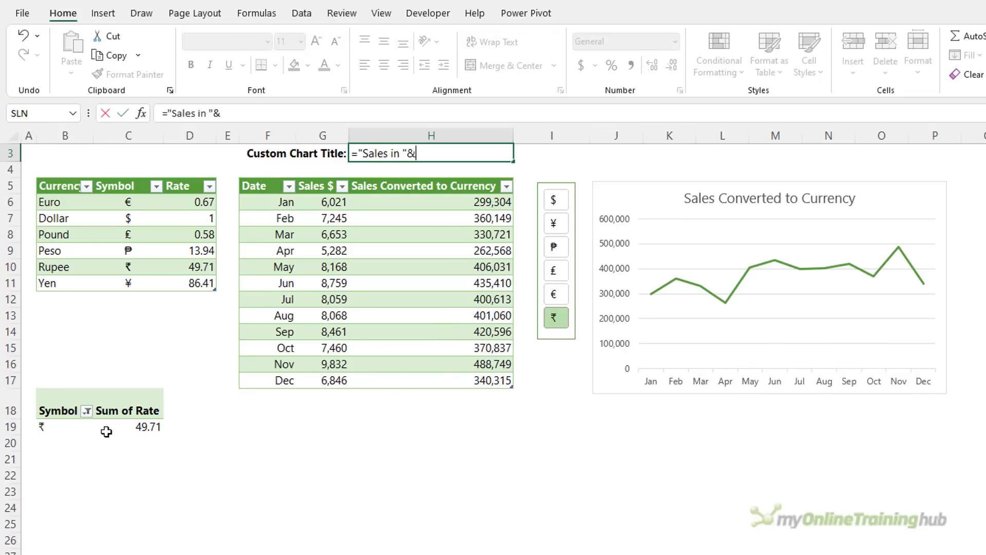
{"action": "left_click", "coordinate": [82, 428]}
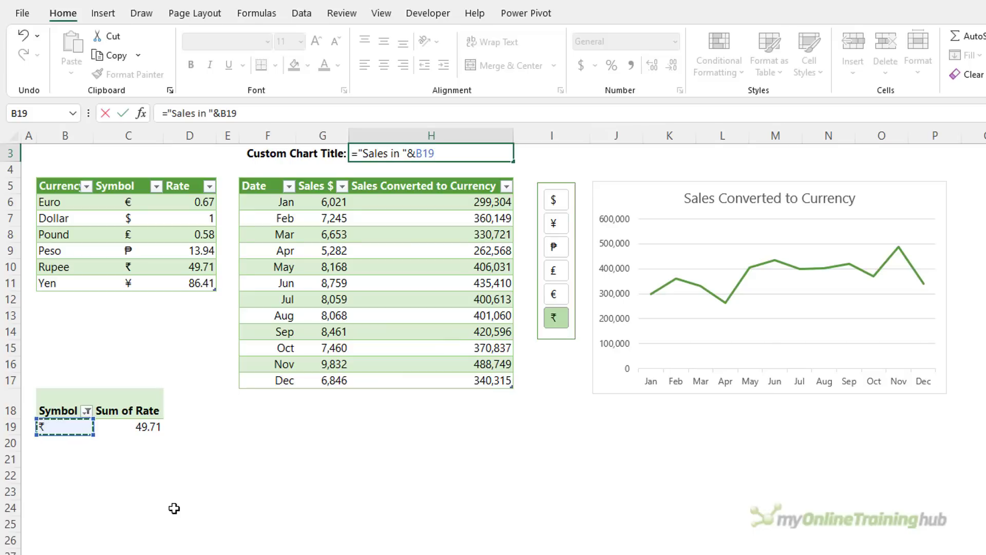
{"action": "key", "text": "Return"}
{"action": "left_click", "coordinate": [387, 156]}
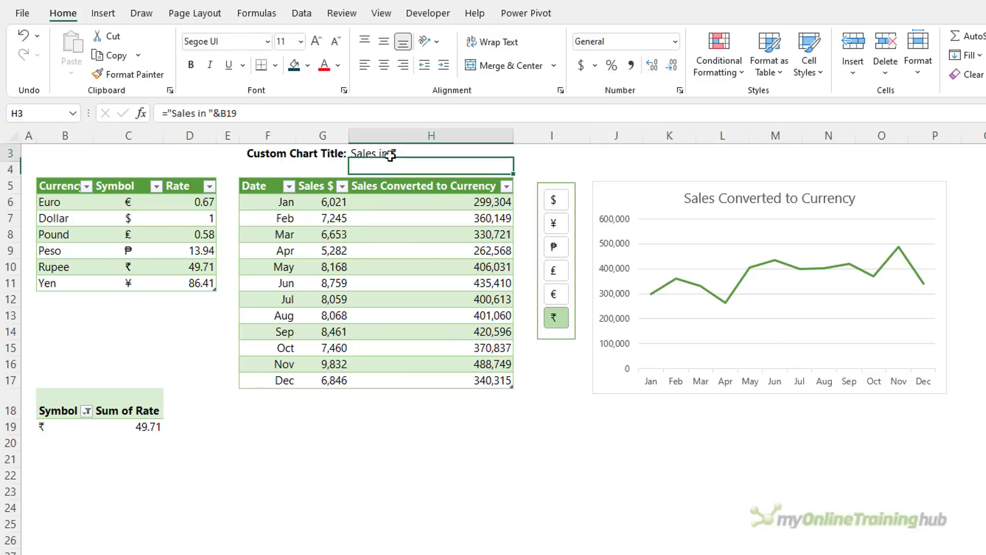
Link the chart title to cell H3 with =H3
{"action": "left_click", "coordinate": [787, 196]}
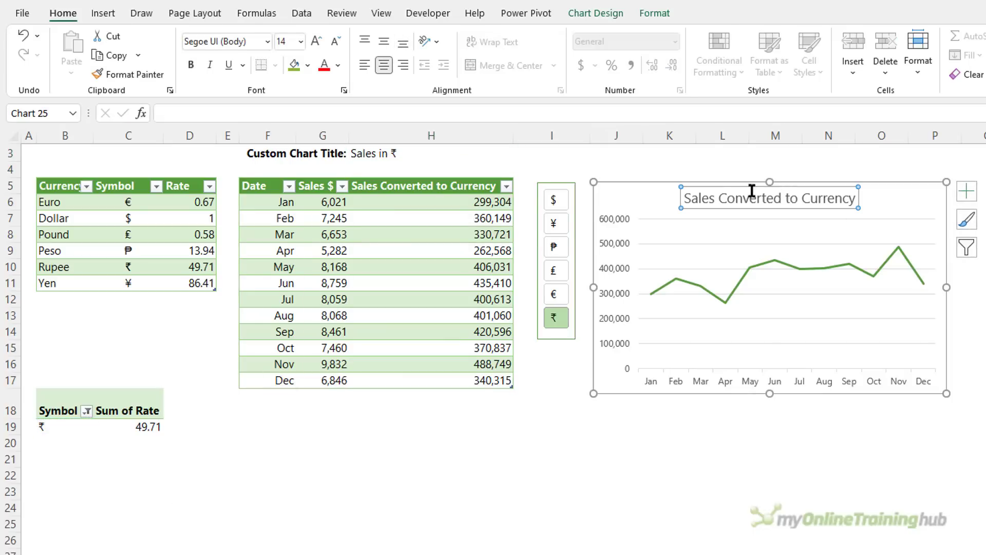
{"action": "left_click", "coordinate": [242, 113]}
{"action": "type", "text": "="}
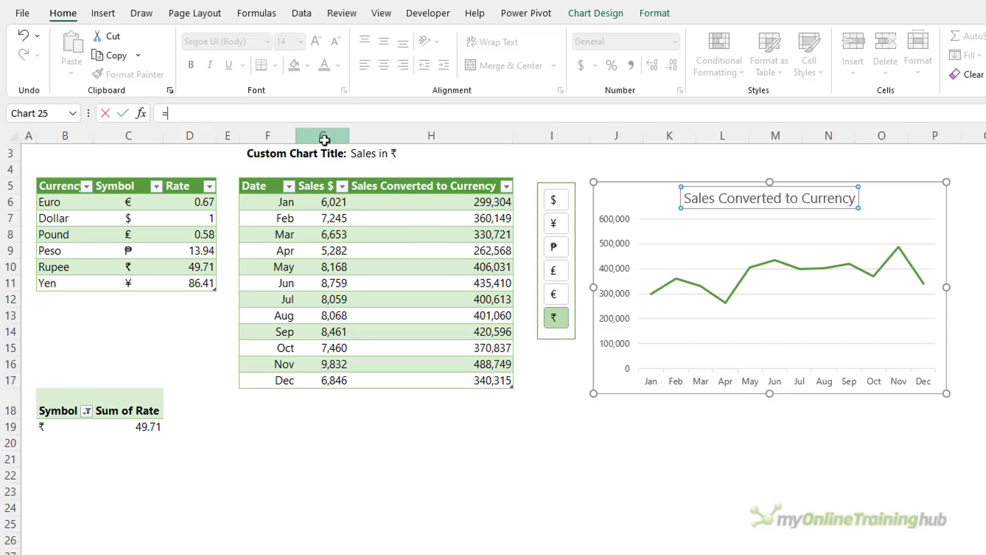
{"action": "left_click", "coordinate": [364, 154]}
{"action": "key", "text": "Return"}
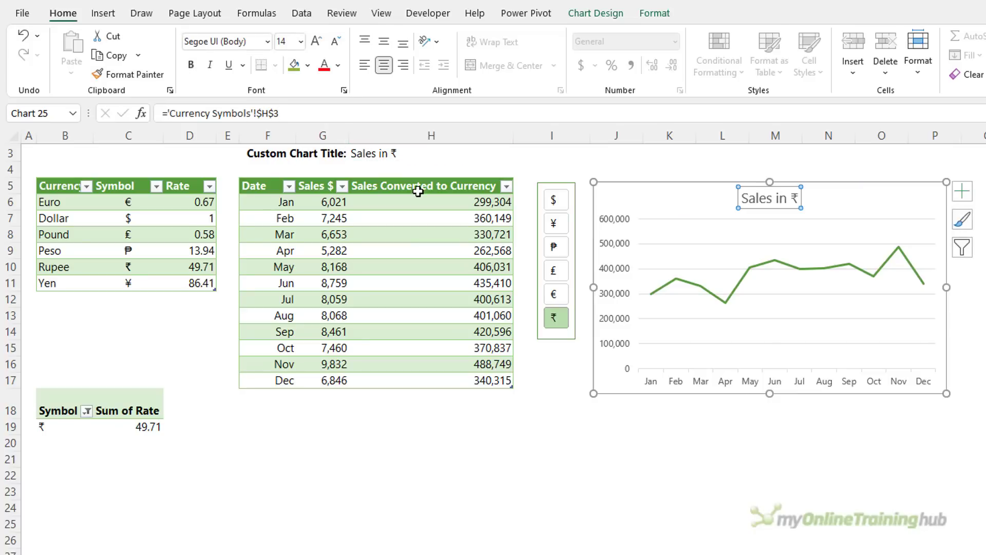
{"action": "left_click", "coordinate": [761, 539]}
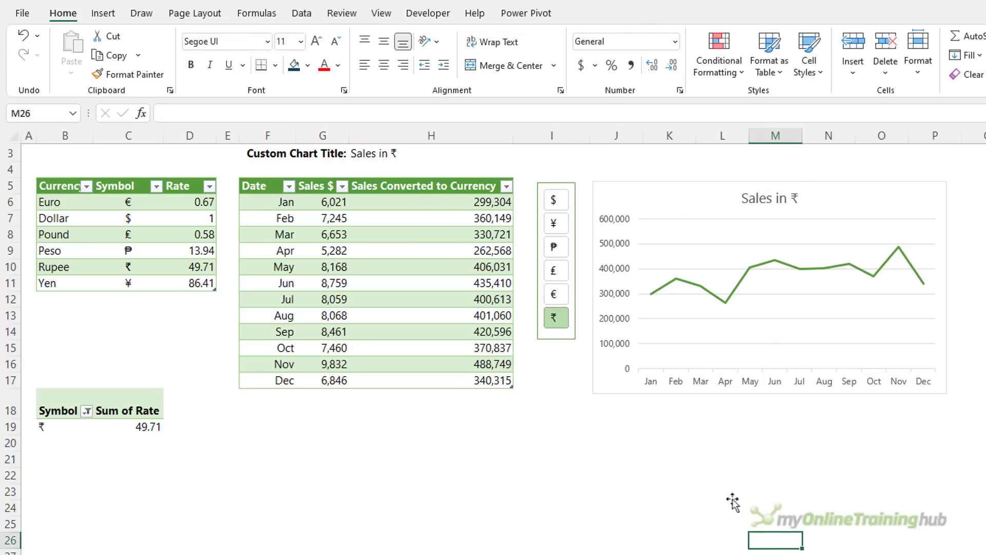
Filter the slicer to single currencies, then to ₱, £ and € together
{"action": "left_click", "coordinate": [554, 200]}
{"action": "left_click", "coordinate": [554, 222]}
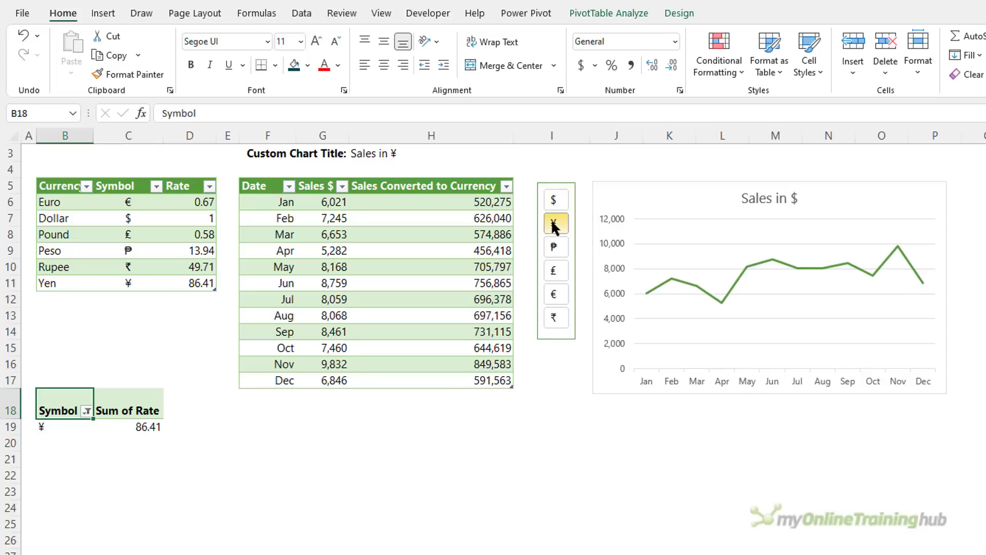
{"action": "left_click", "coordinate": [555, 247]}
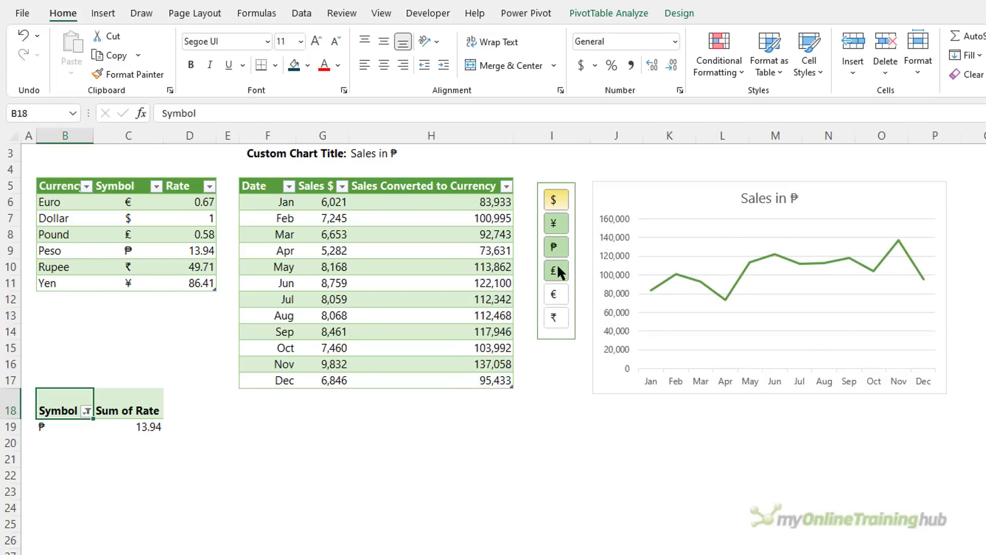
{"action": "left_click", "coordinate": [557, 269], "text": "shift"}
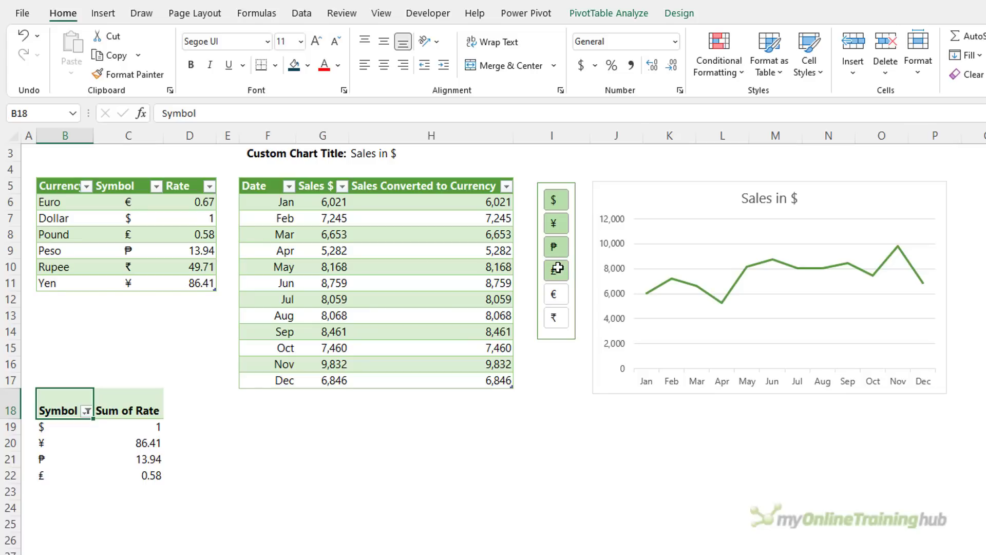
{"action": "left_click_drag", "start_coordinate": [554, 247], "coordinate": [555, 298]}
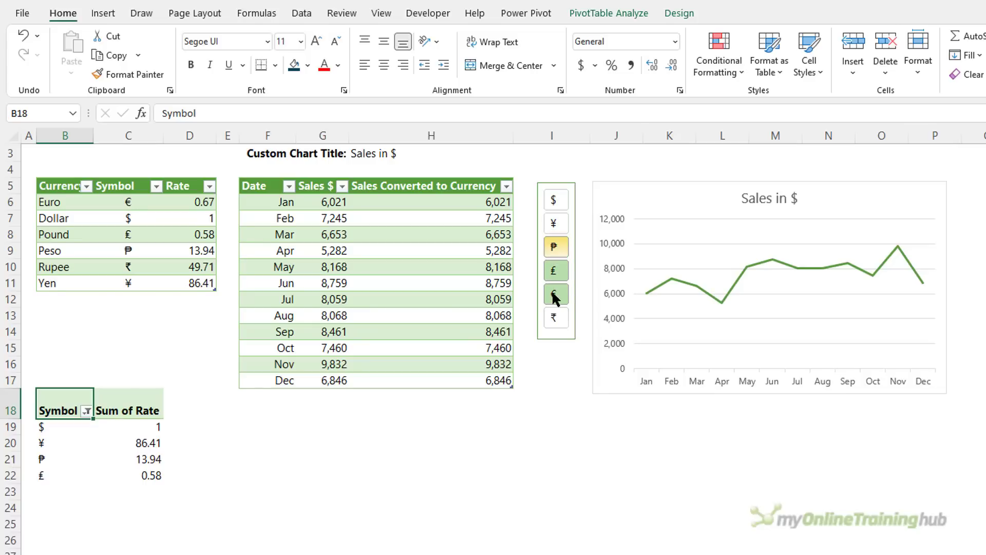
Inspect H6's conversion formula without changing it
{"action": "left_click", "coordinate": [483, 206]}
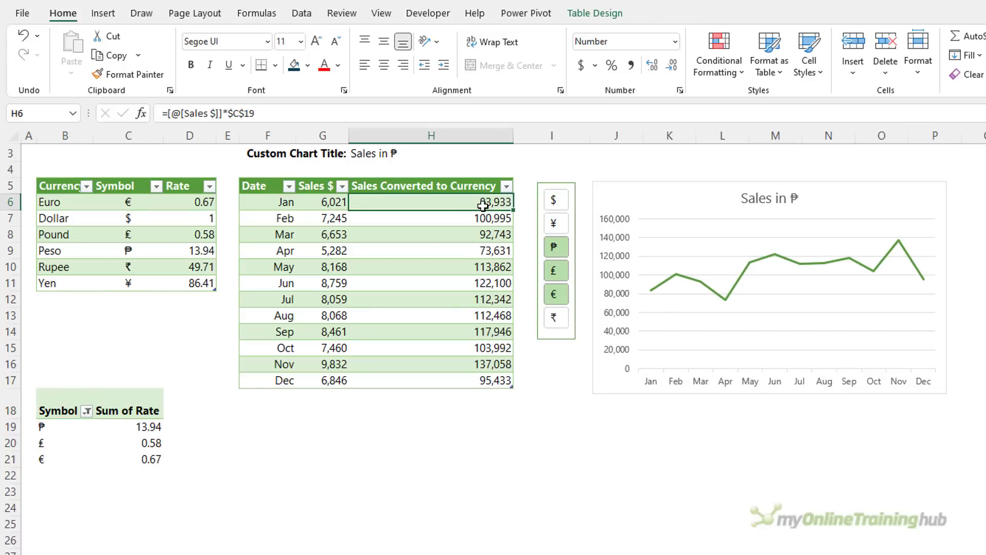
{"action": "key", "text": "F2"}
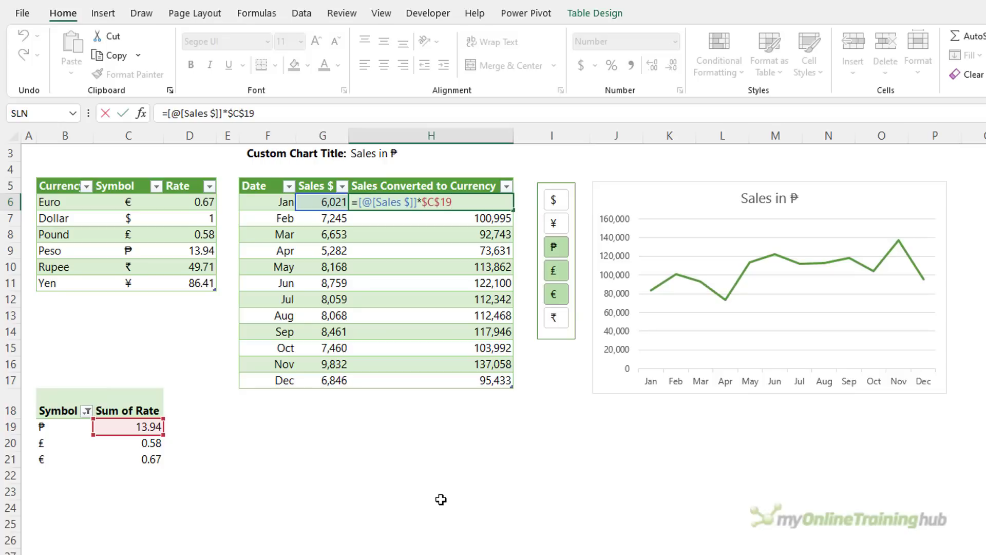
{"action": "key", "text": "Escape"}
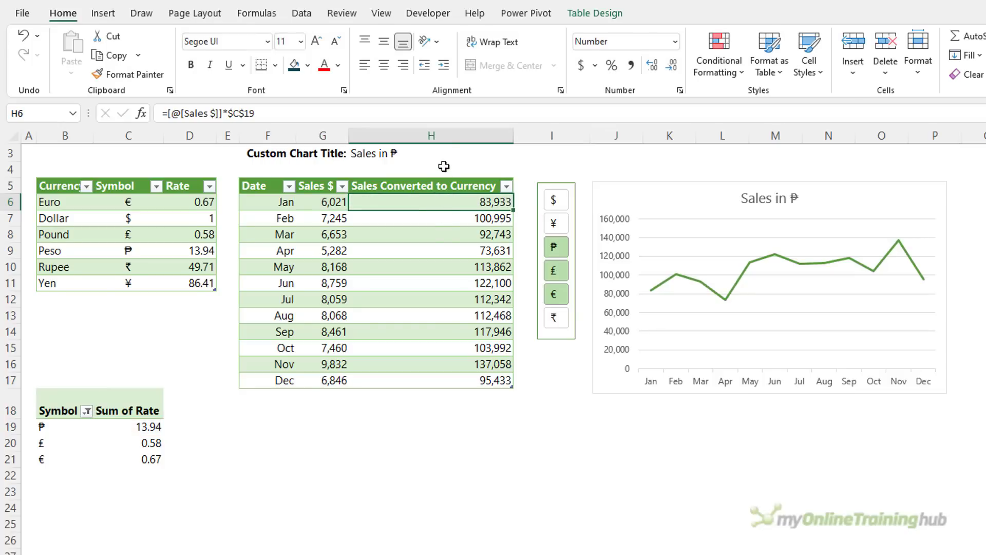
Change H3 to =IF(C20<>"","Please only select one currency","Sales in "&B19)
{"action": "left_click", "coordinate": [442, 149]}
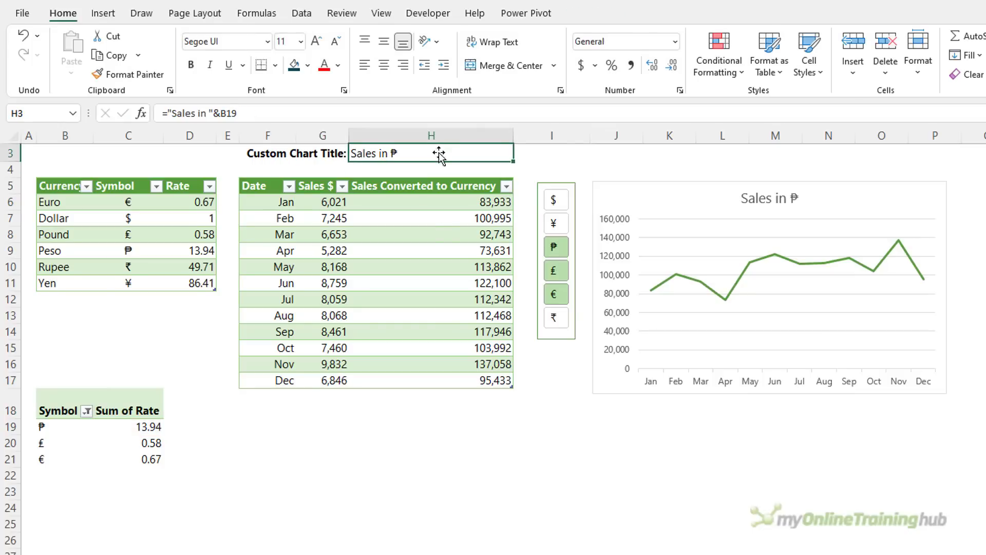
{"action": "left_click", "coordinate": [169, 113]}
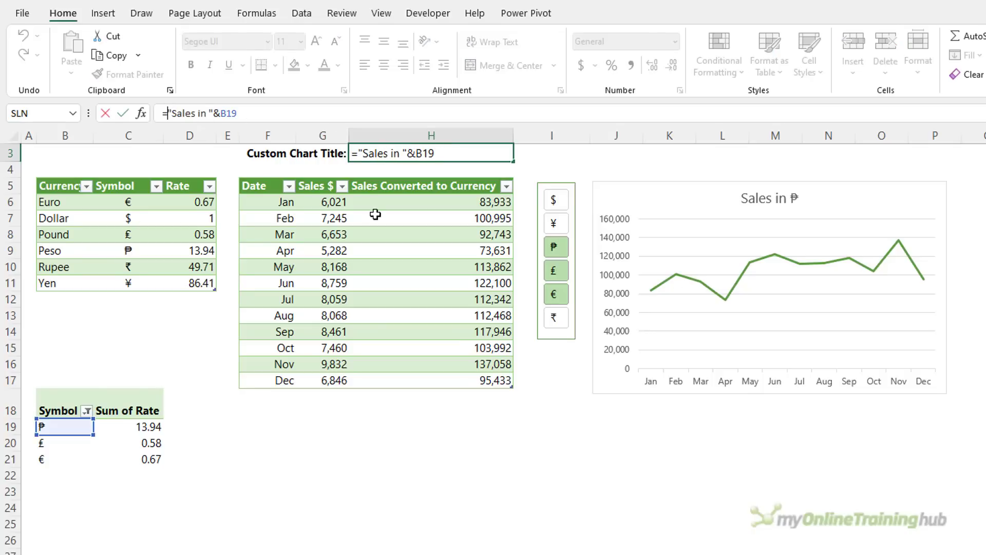
{"action": "type", "text": "if"}
{"action": "key", "text": "Tab"}
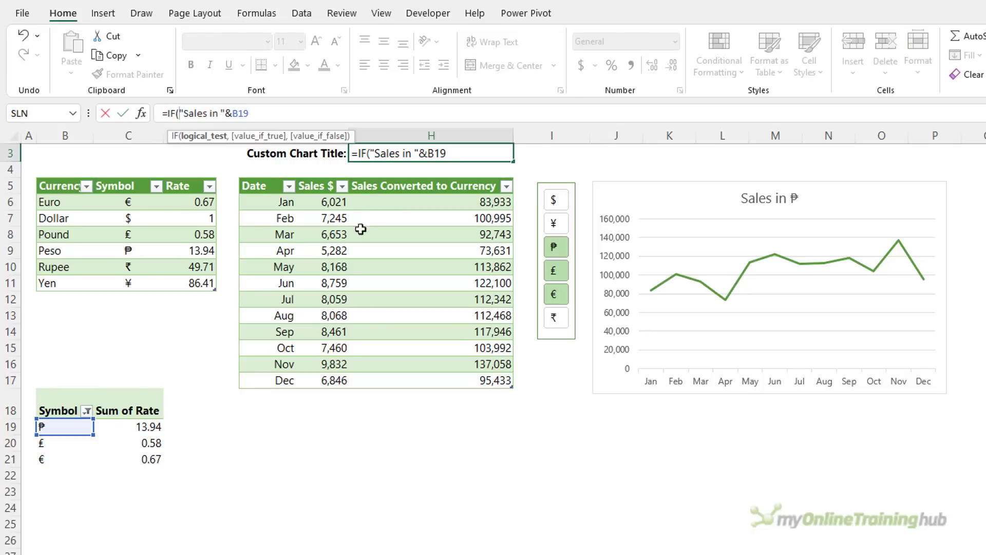
{"action": "left_click", "coordinate": [153, 440]}
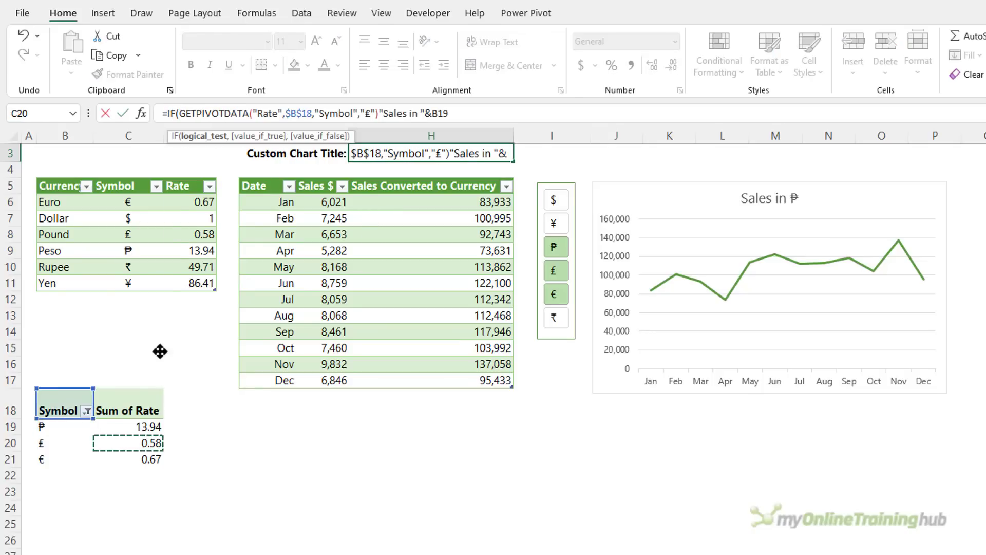
{"action": "left_click", "coordinate": [199, 136]}
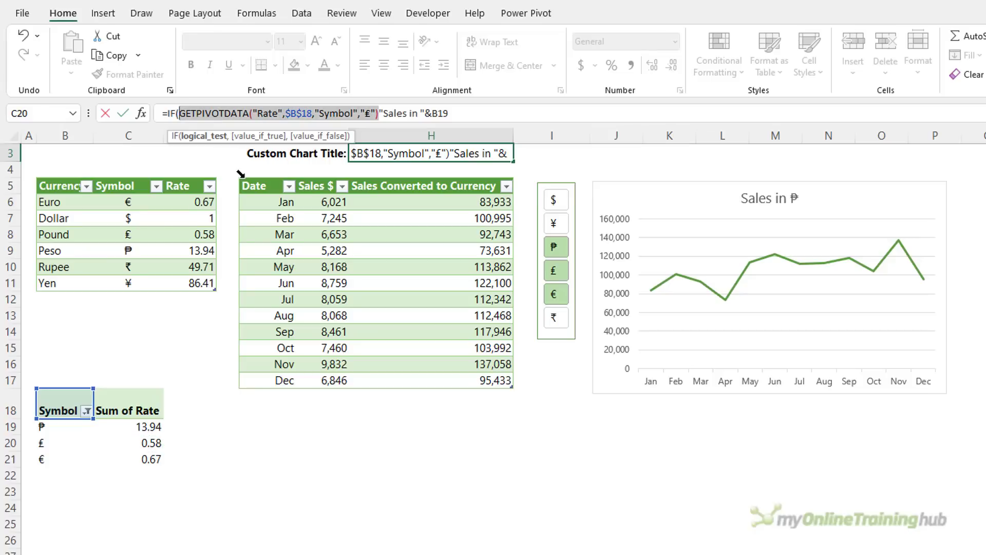
{"action": "type", "text": "c20<"}
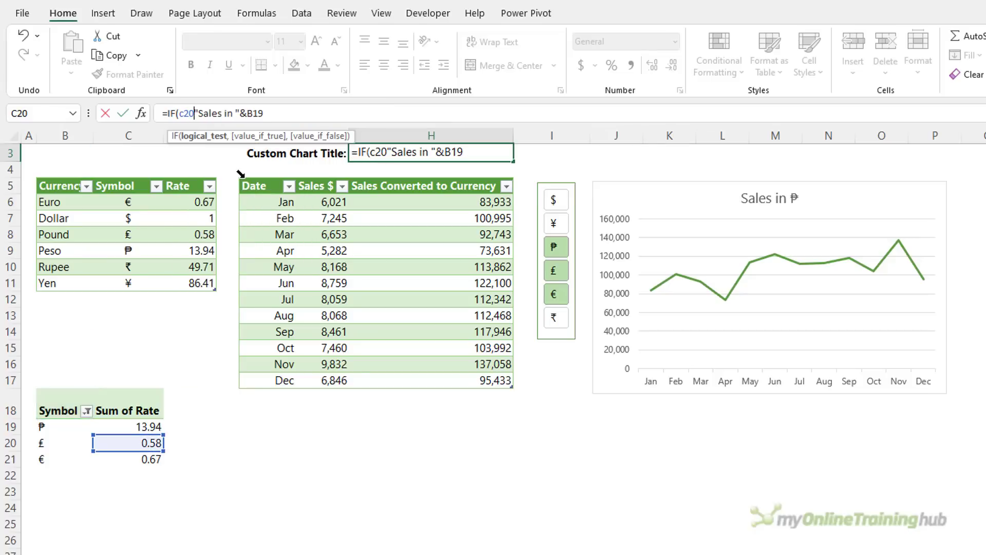
{"action": "type", "text": ">\"\""}
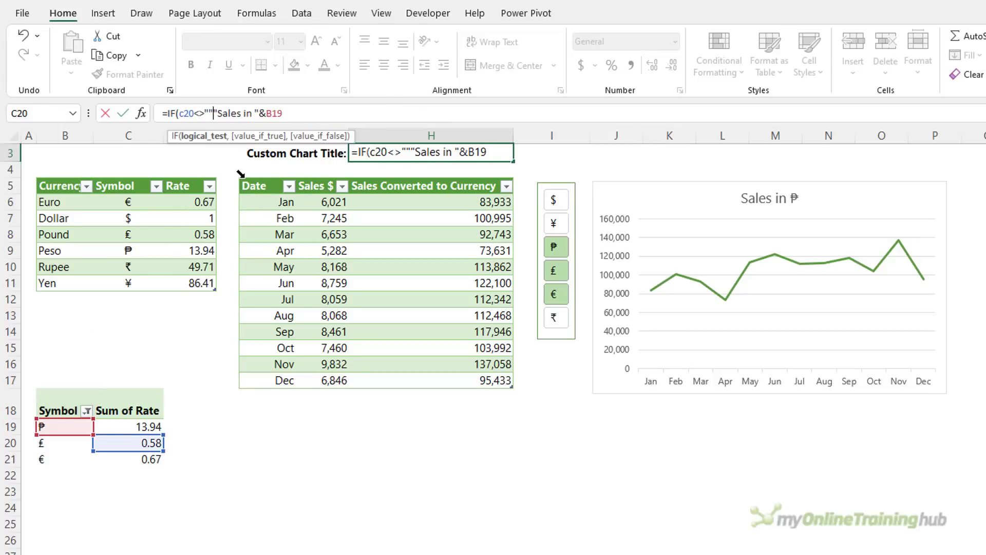
{"action": "type", "text": ",\""}
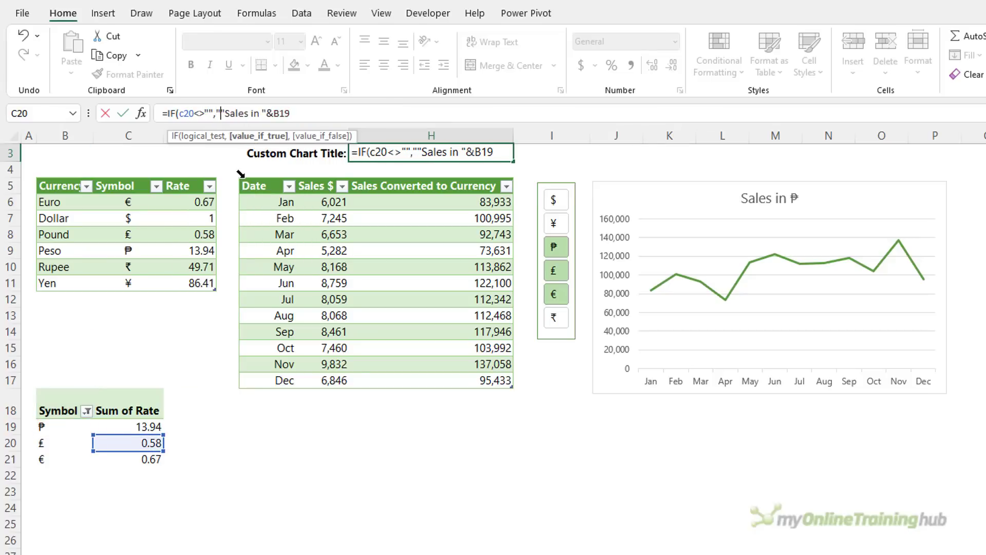
{"action": "type", "text": "Please only select one"}
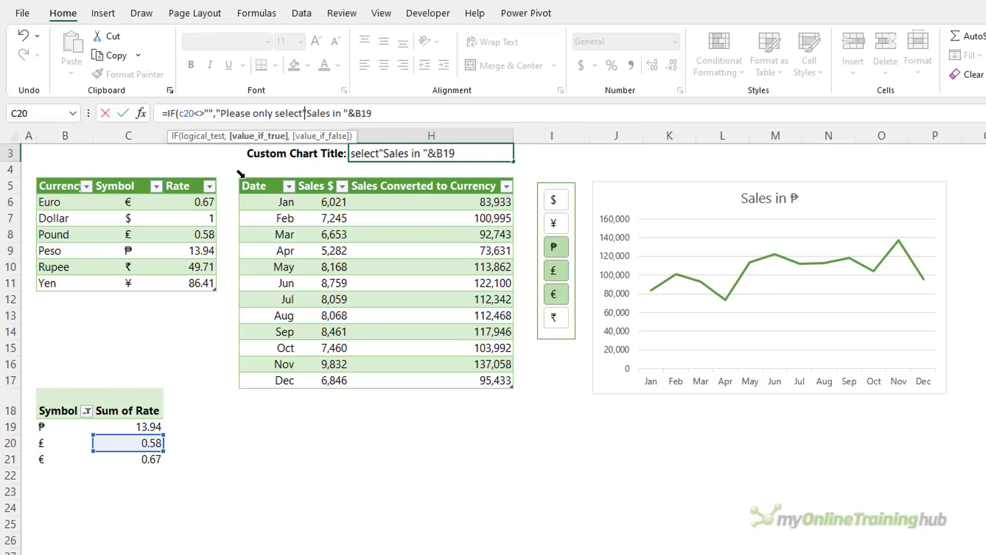
{"action": "type", "text": " currency\","}
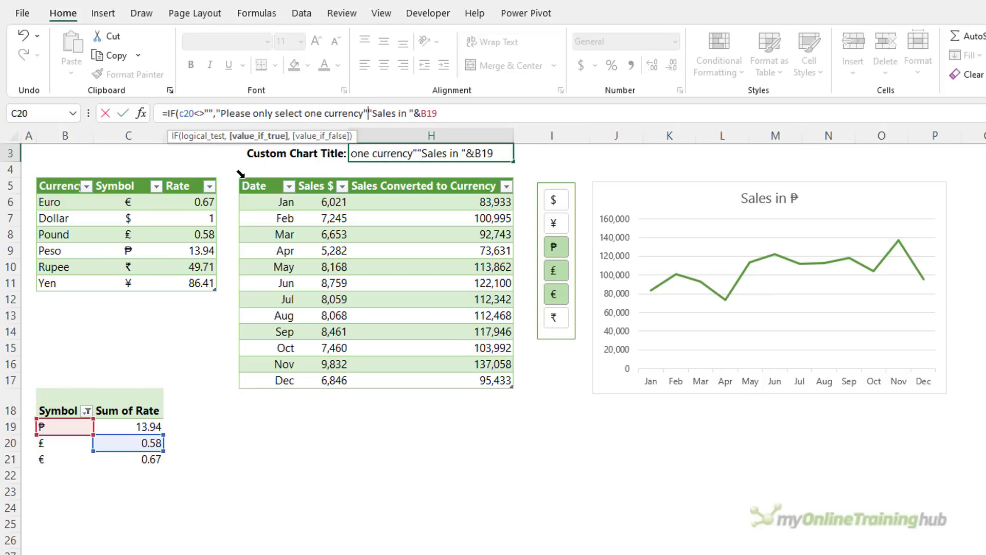
{"action": "key", "text": "End"}
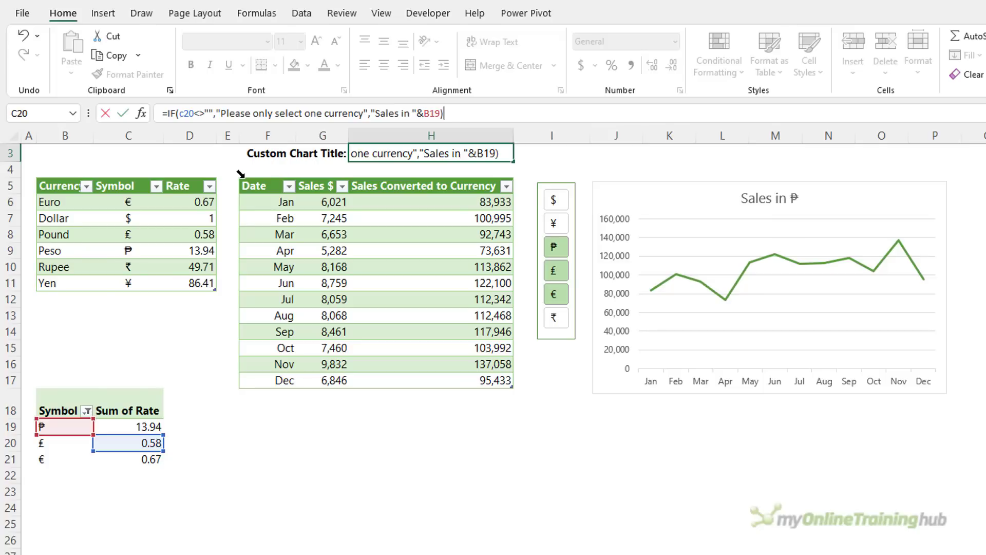
{"action": "key", "text": "Return"}
{"action": "key", "text": "Up"}
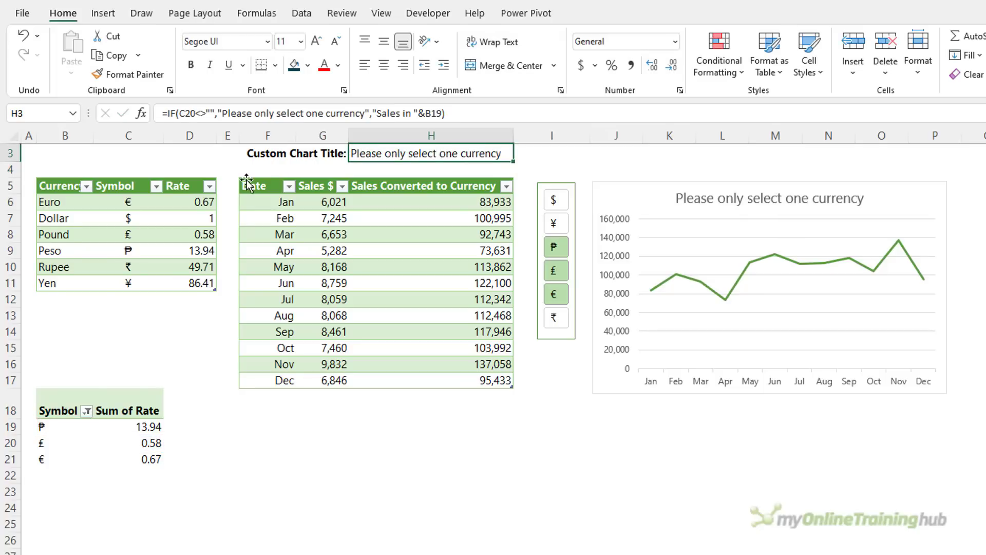
Test the chart title with $, ¥ and ₱ alone, then £ and € together
{"action": "left_click", "coordinate": [564, 199]}
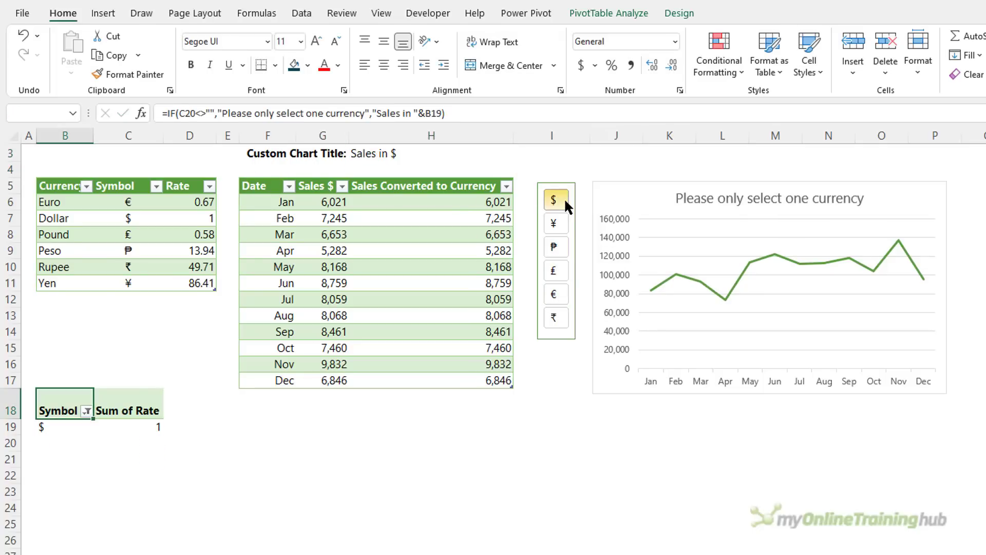
{"action": "left_click", "coordinate": [557, 233]}
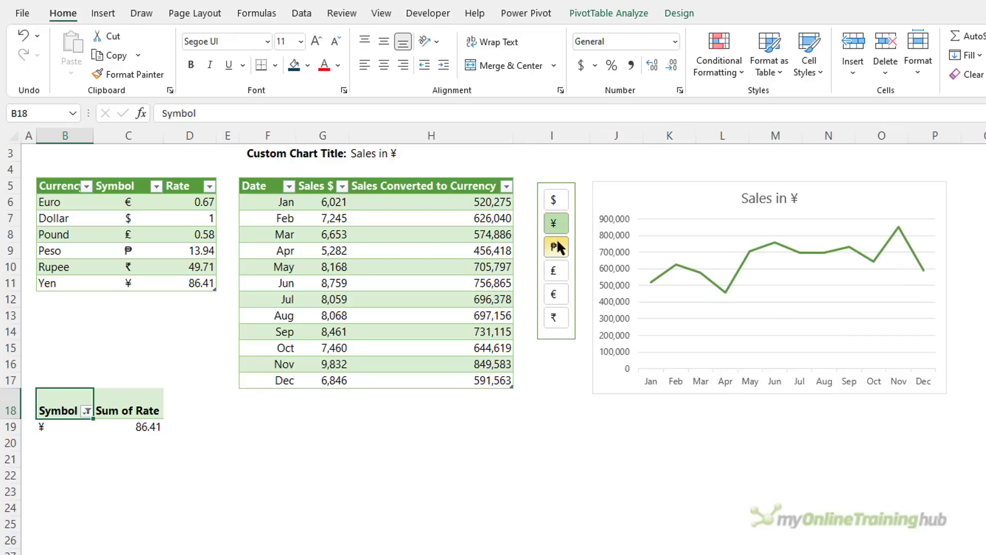
{"action": "left_click", "coordinate": [556, 248]}
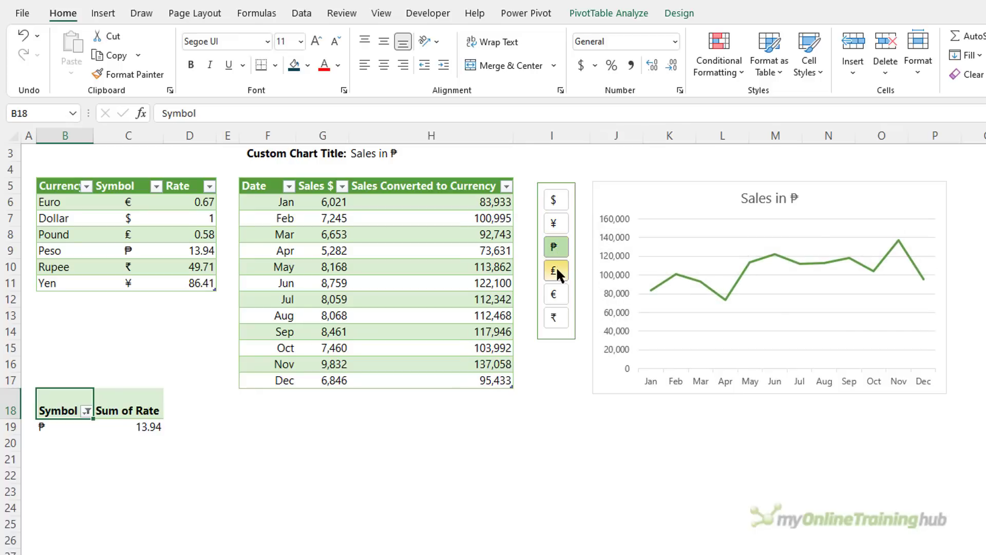
{"action": "left_click_drag", "start_coordinate": [556, 300], "coordinate": [556, 300]}
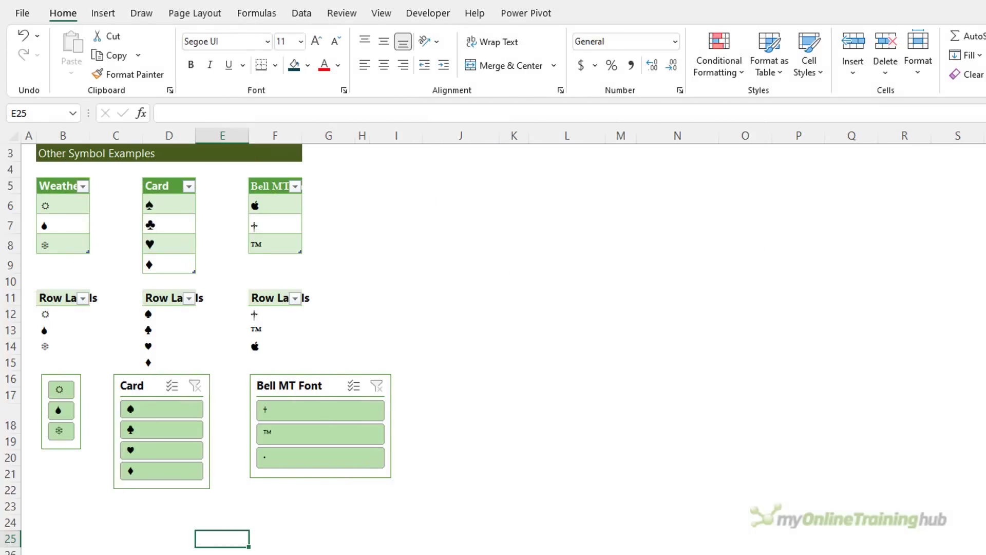
{"action": "left_click", "coordinate": [101, 13]}
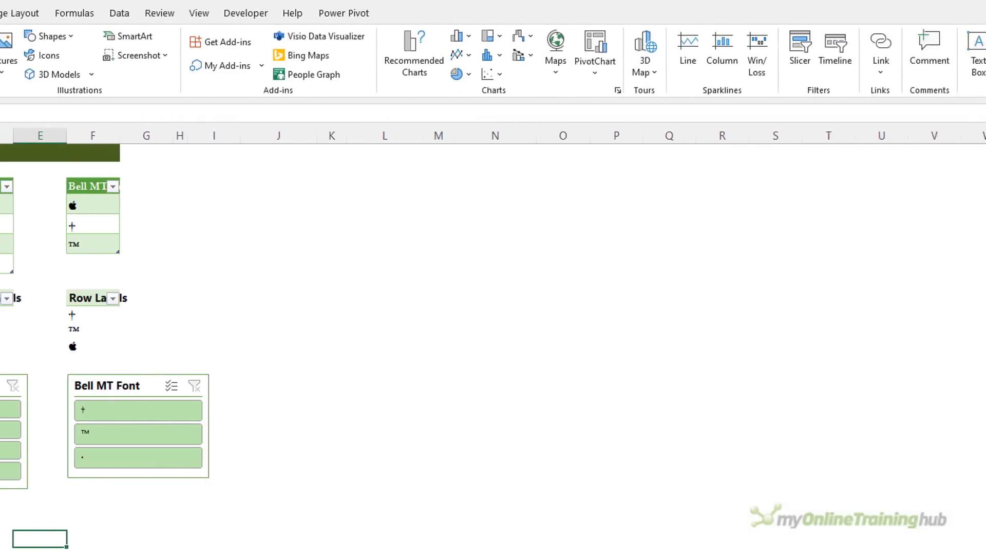
{"action": "left_click", "coordinate": [910, 58]}
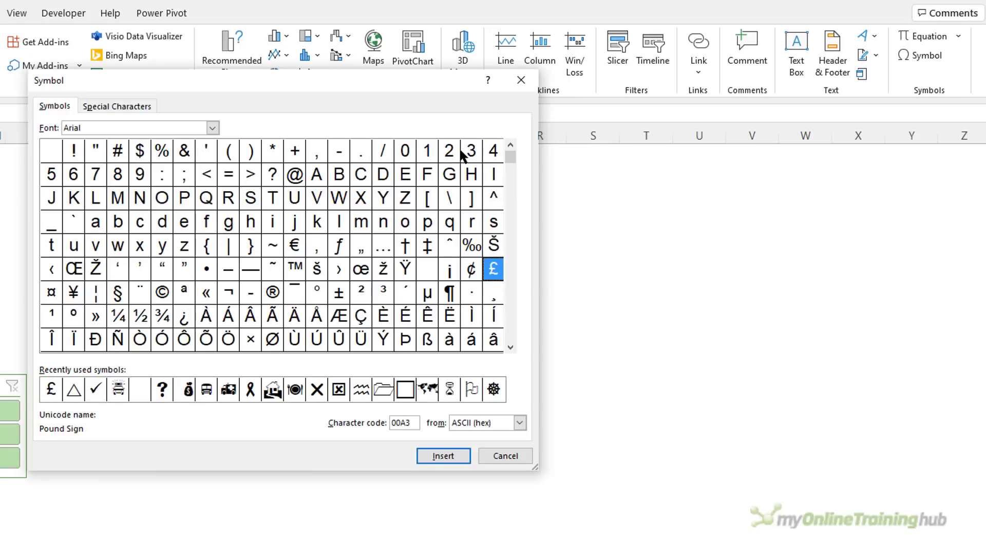
{"action": "left_click", "coordinate": [212, 128]}
{"action": "type", "text": "w"}
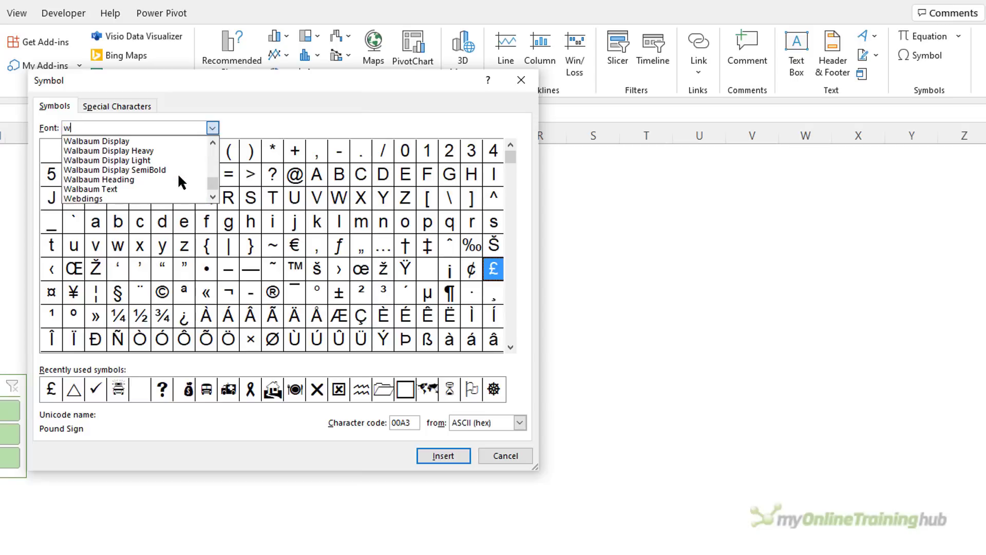
{"action": "left_click", "coordinate": [140, 199]}
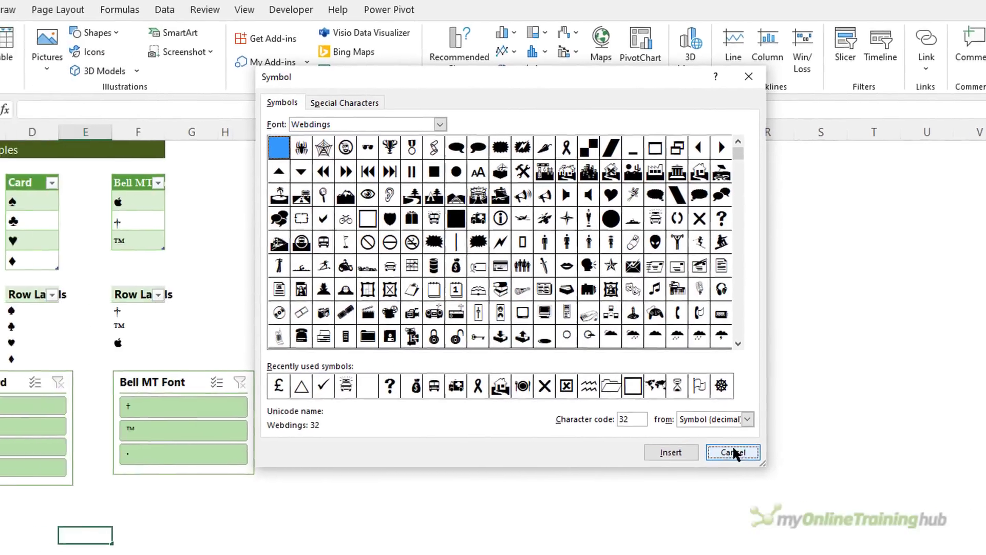
{"action": "left_click", "coordinate": [505, 456]}
{"action": "left_click", "coordinate": [53, 192]}
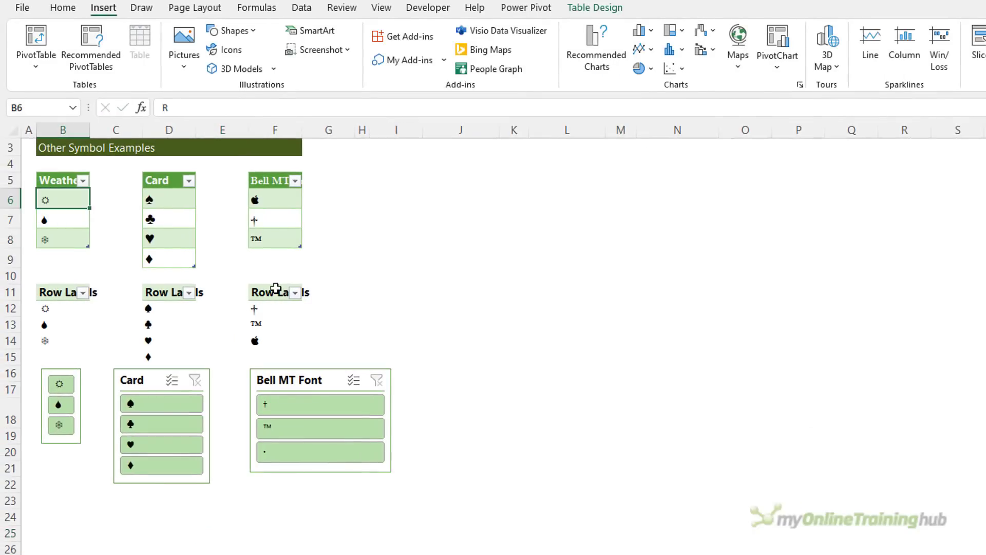
Check the fonts of the weather symbols (B6:B8), card symbols (D6:D9) and Bell MT symbols (F6:F8)
{"action": "left_click", "coordinate": [74, 8]}
{"action": "key", "text": "Down"}
{"action": "key", "text": "Down"}
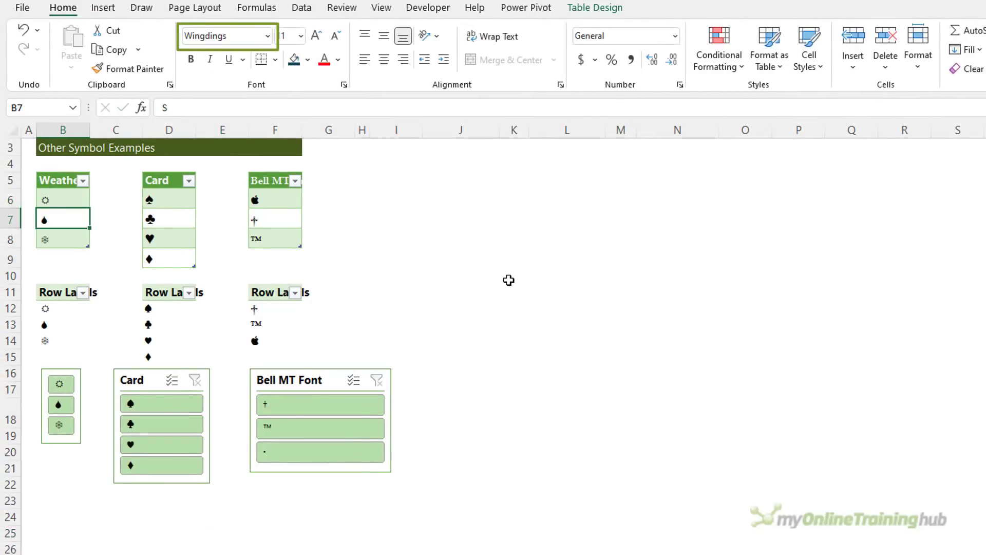
{"action": "key", "text": "Up"}
{"action": "key", "text": "Up"}
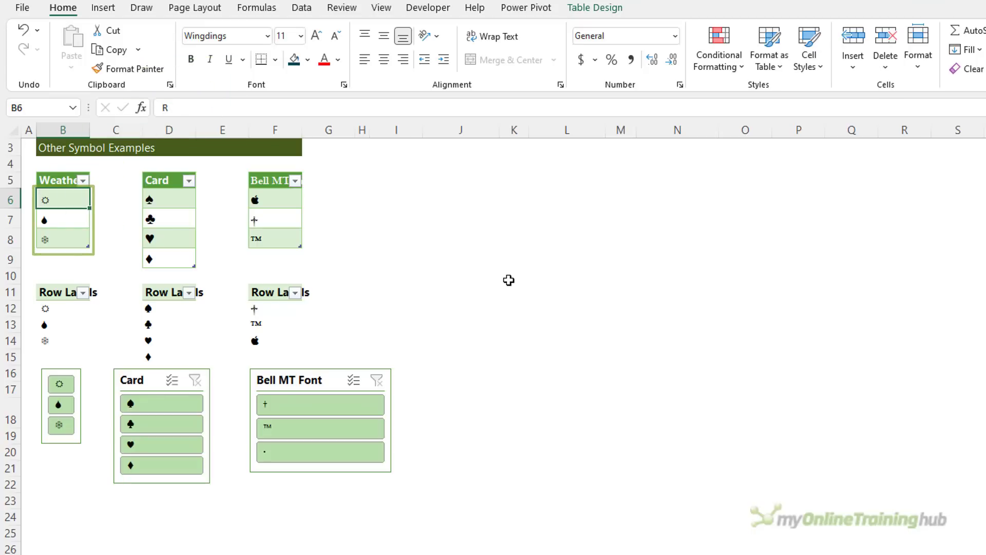
{"action": "key", "text": "shift+Down"}
{"action": "key", "text": "shift+Down"}
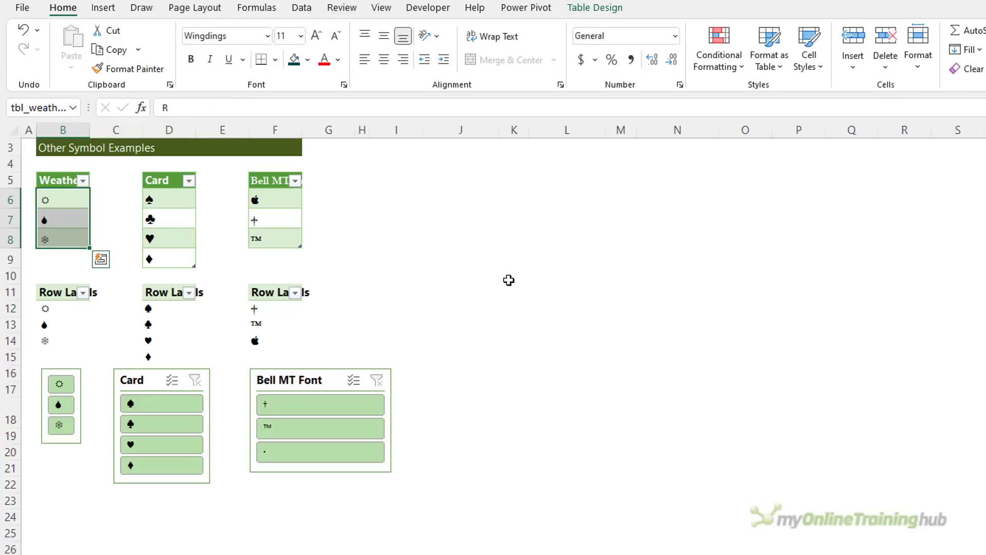
{"action": "left_click", "coordinate": [189, 198]}
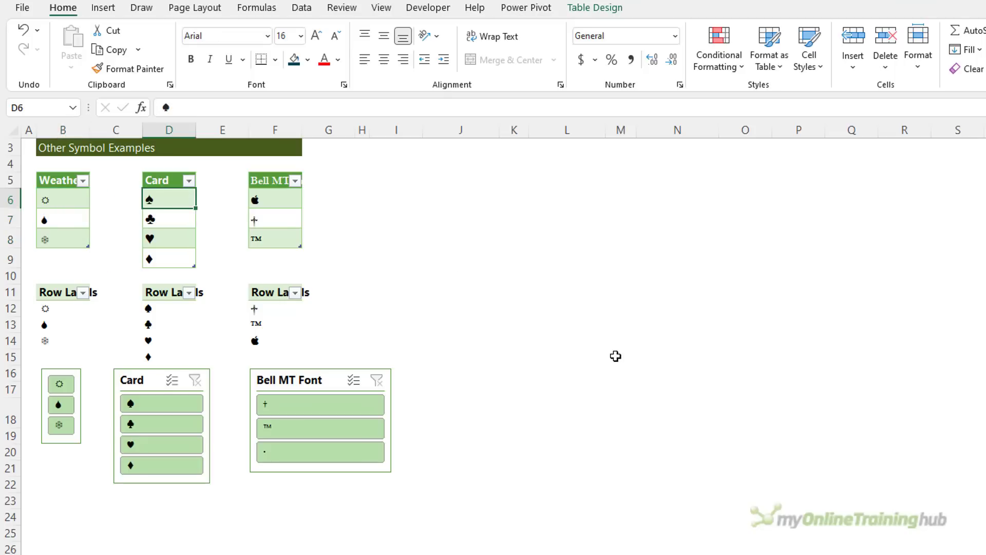
{"action": "key", "text": "Down"}
{"action": "key", "text": "Down"}
{"action": "key", "text": "Down"}
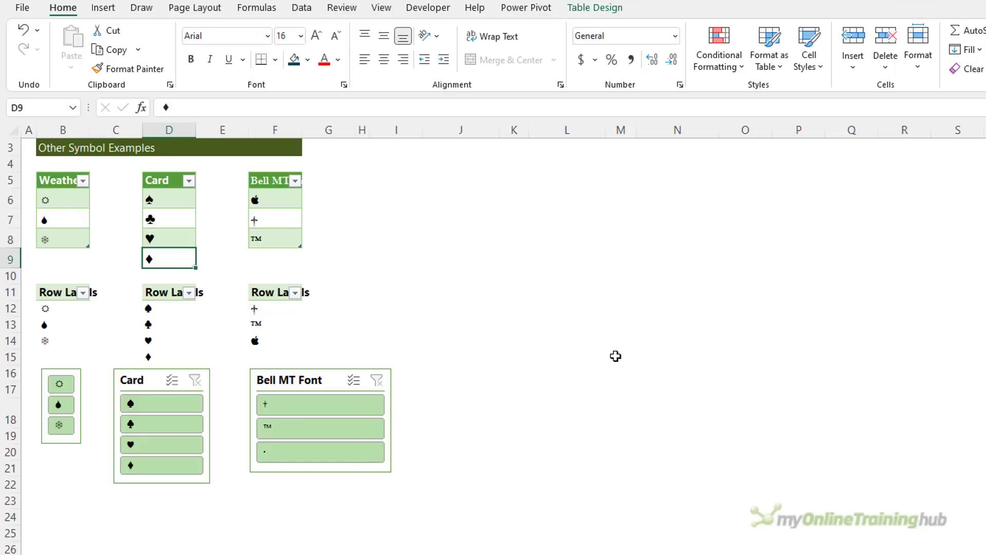
{"action": "key", "text": "Up"}
{"action": "key", "text": "Up"}
{"action": "key", "text": "Up"}
{"action": "key", "text": "Right"}
{"action": "key", "text": "Right"}
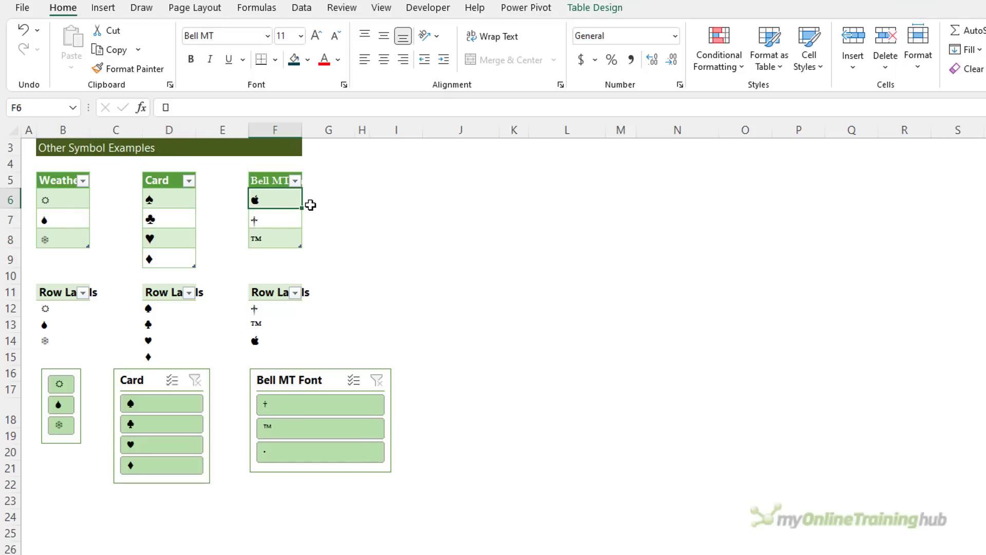
{"action": "key", "text": "Down"}
{"action": "key", "text": "Down"}
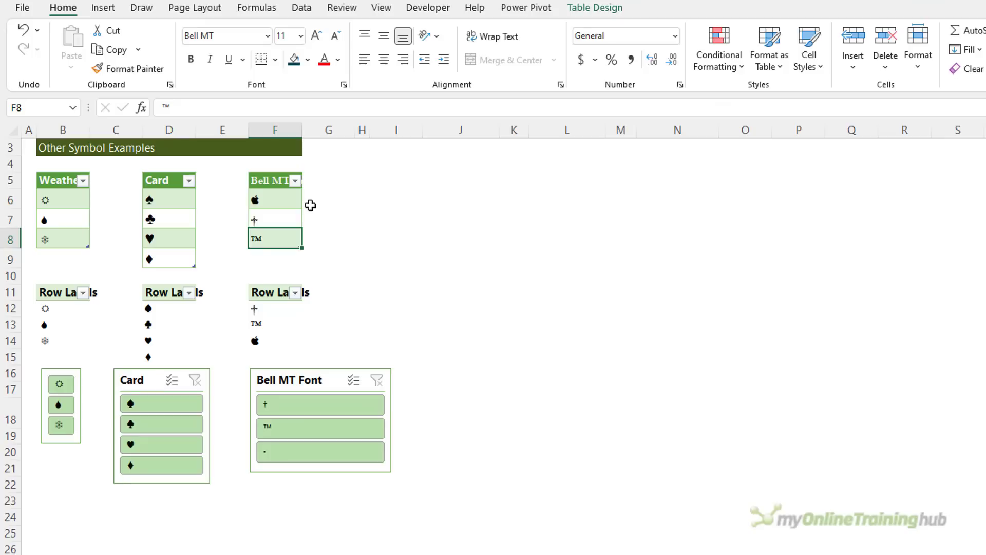
Select the Bell MT Font slicer, then copy the first Bell MT symbol in F6
{"action": "left_click", "coordinate": [332, 374]}
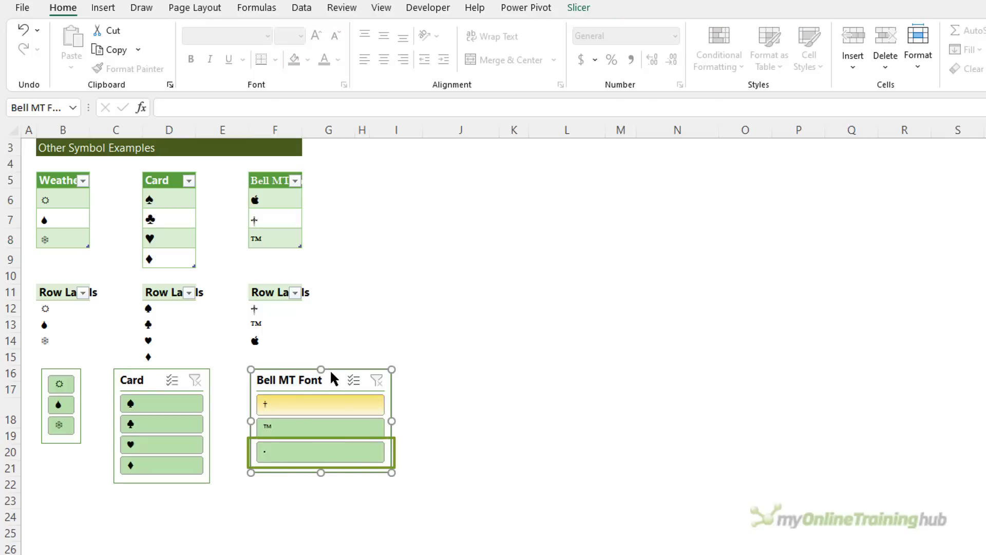
{"action": "left_click", "coordinate": [282, 197]}
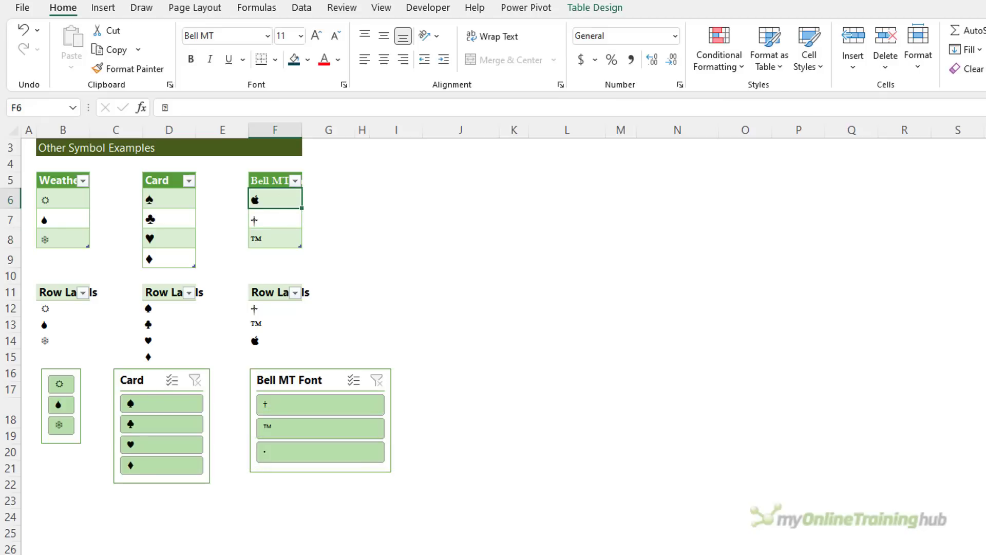
{"action": "key", "text": "ctrl+c"}
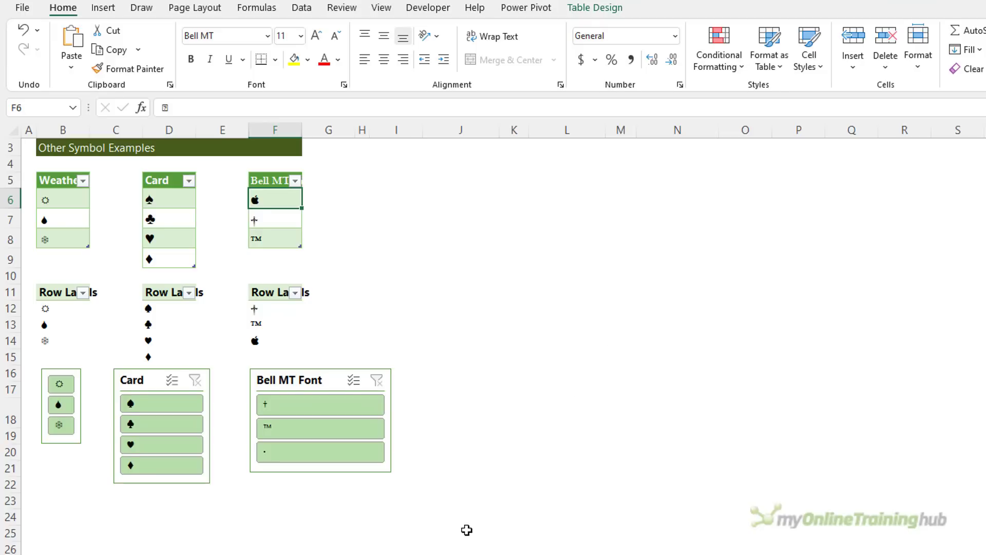
Search Windows for 'charmap' and launch Character Map from the results
{"action": "left_click", "coordinate": [137, 542]}
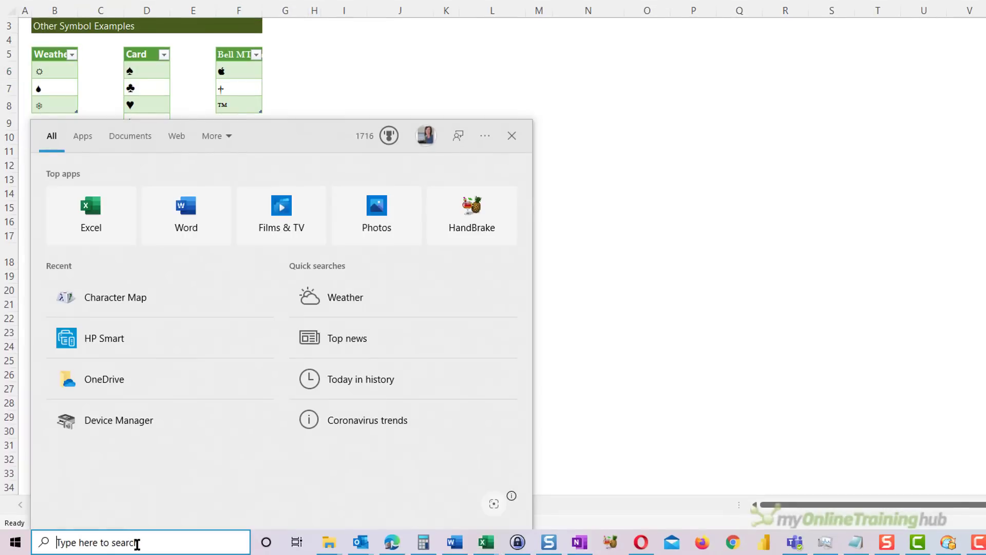
{"action": "type", "text": "charmap"}
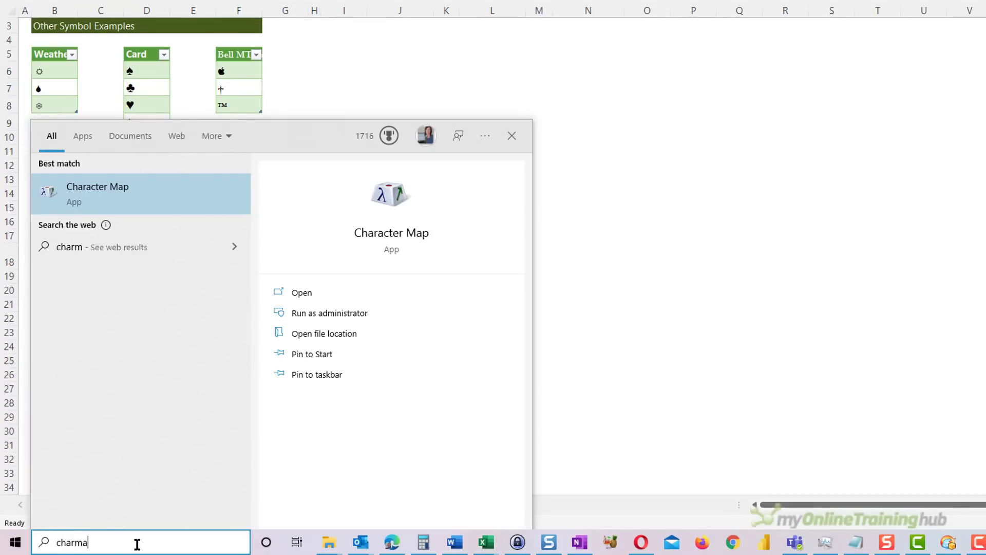
{"action": "left_click", "coordinate": [91, 194]}
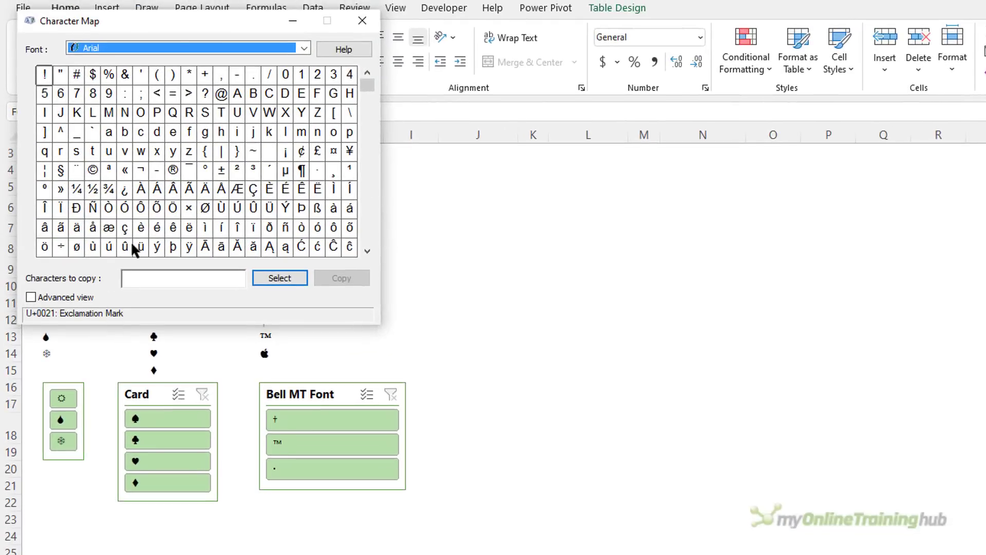
Move Character Map beside the tables and pick the black spade ♠ in the Arial grid
{"action": "left_click_drag", "start_coordinate": [193, 22], "coordinate": [537, 169]}
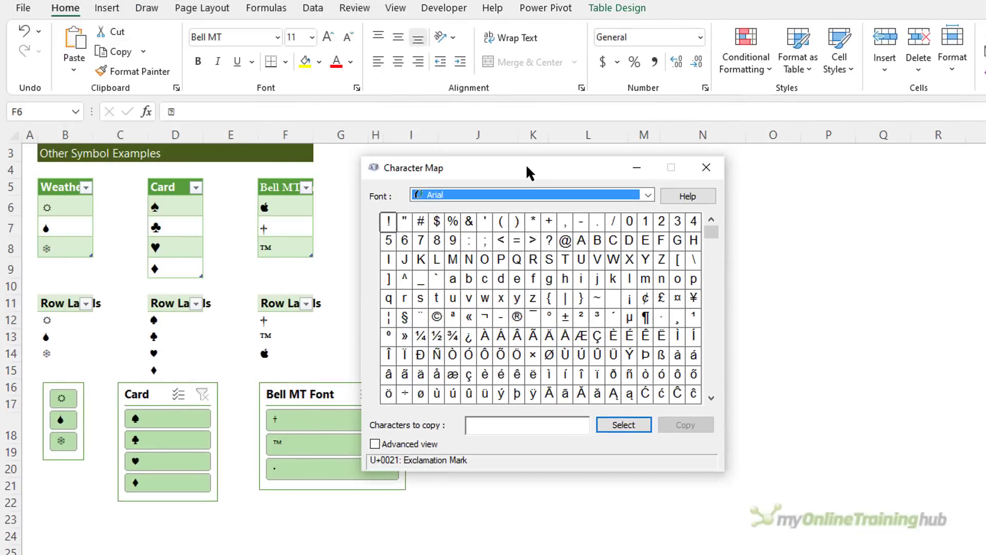
{"action": "left_click", "coordinate": [713, 324]}
{"action": "left_click", "coordinate": [713, 347]}
{"action": "left_click", "coordinate": [714, 355]}
{"action": "left_click", "coordinate": [713, 360]}
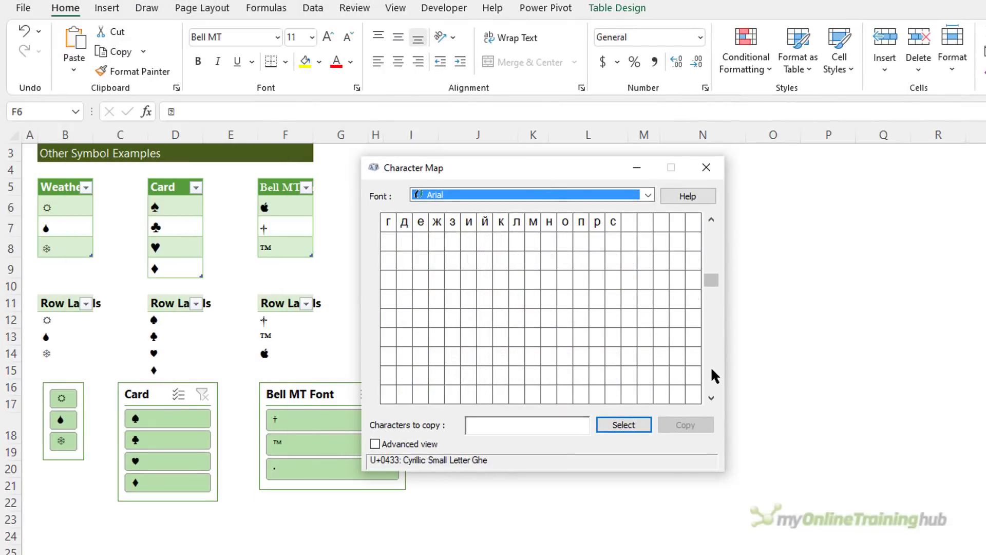
{"action": "left_click", "coordinate": [710, 365]}
{"action": "left_click", "coordinate": [712, 376]}
{"action": "left_click", "coordinate": [710, 383]}
{"action": "left_click", "coordinate": [710, 383]}
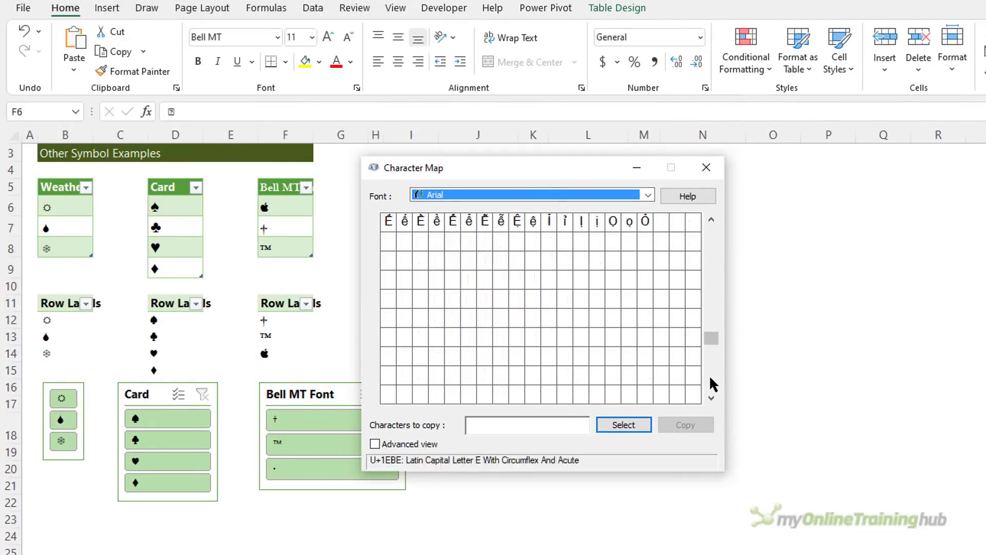
{"action": "left_click", "coordinate": [712, 381]}
{"action": "left_click", "coordinate": [712, 384]}
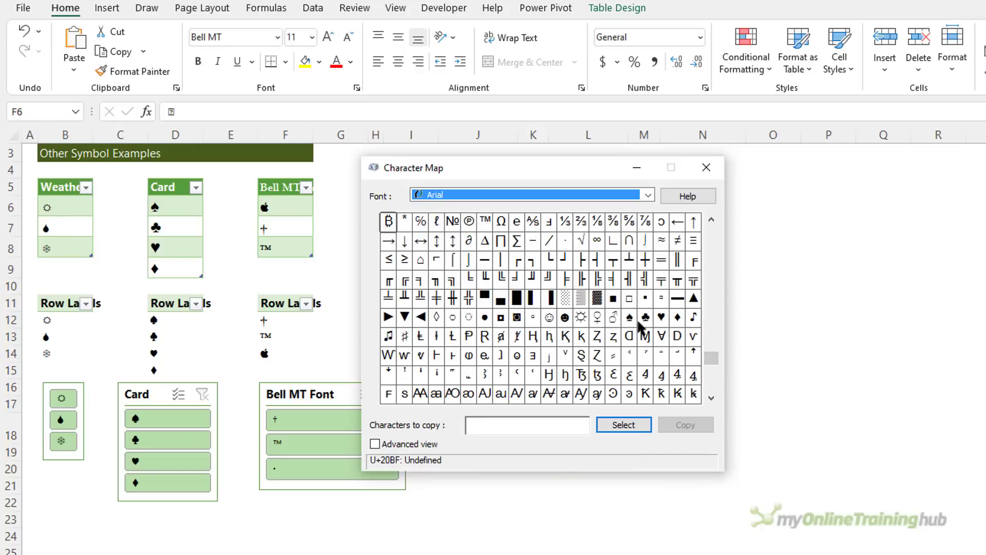
{"action": "left_click", "coordinate": [631, 320]}
{"action": "left_click", "coordinate": [629, 315]}
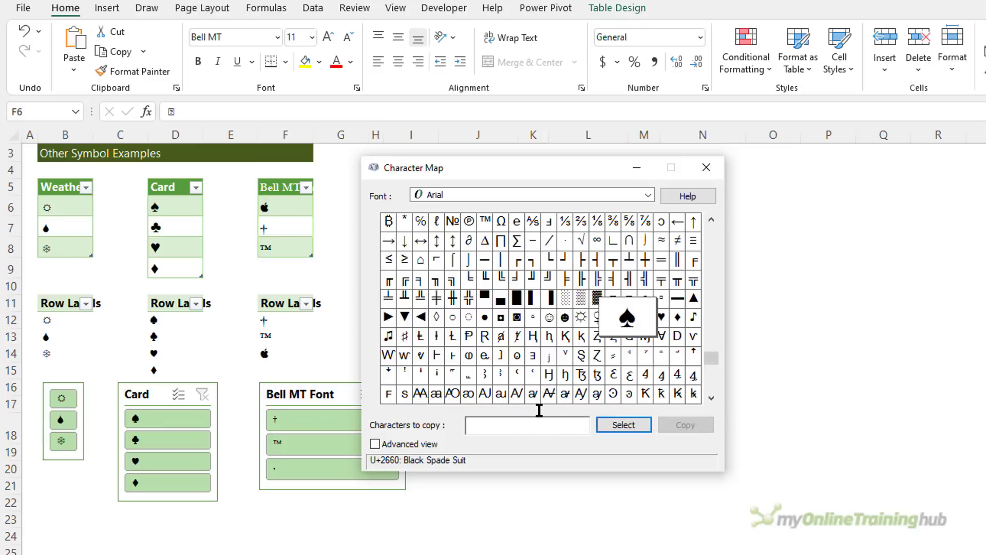
Copy the ♠ to the clipboard, close Character Map and select cell J5
{"action": "left_click", "coordinate": [621, 425]}
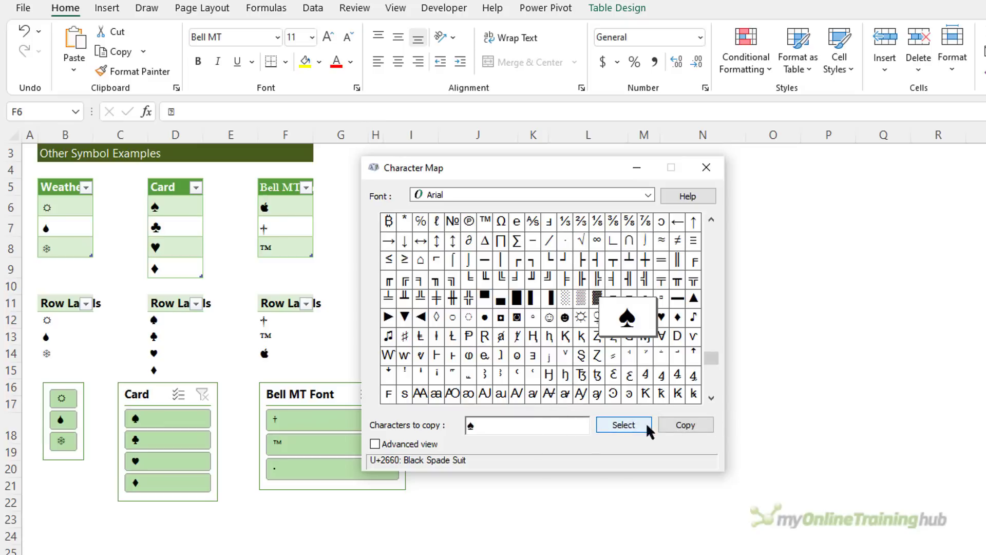
{"action": "left_click", "coordinate": [692, 425]}
{"action": "left_click", "coordinate": [707, 167]}
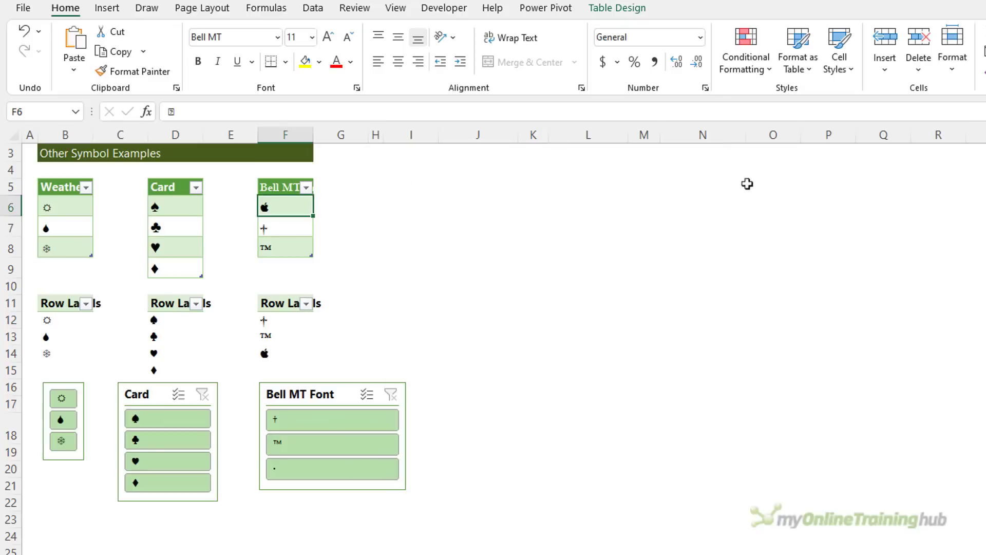
{"action": "left_click", "coordinate": [490, 187]}
Paste the ♠ into J5, then expand the Slicer Styles gallery for the Card slicer
{"action": "key", "text": "ctrl+v"}
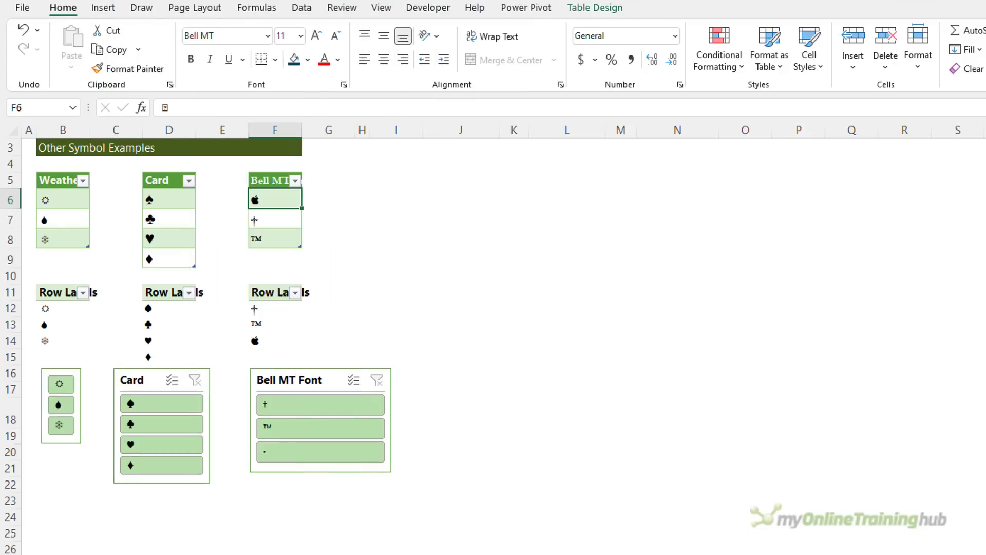
{"action": "left_click", "coordinate": [118, 374]}
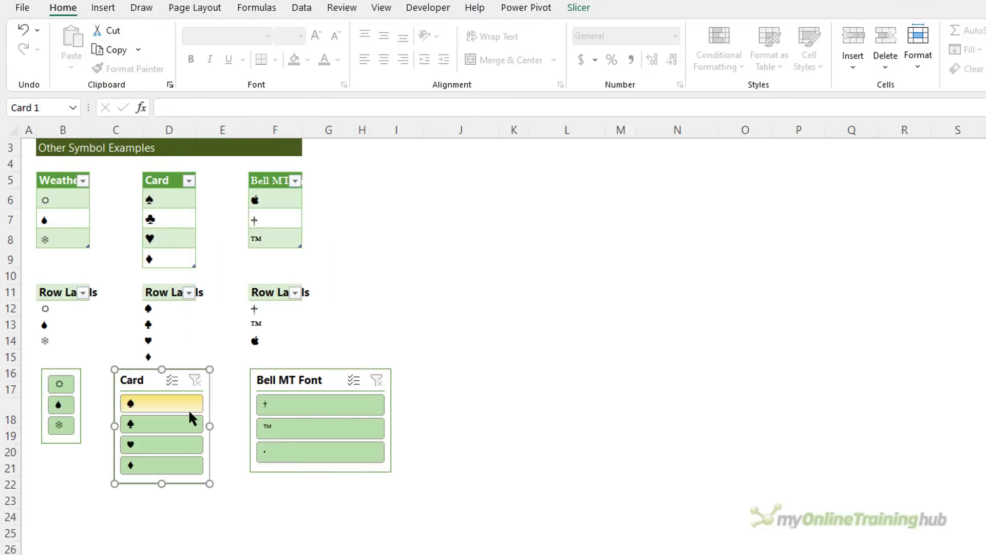
{"action": "left_click", "coordinate": [577, 9]}
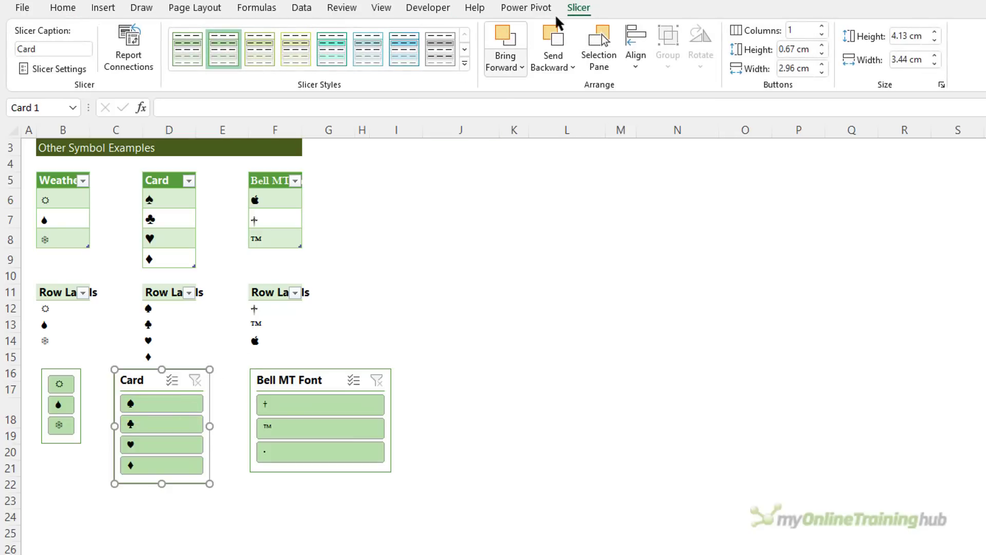
{"action": "left_click", "coordinate": [465, 63]}
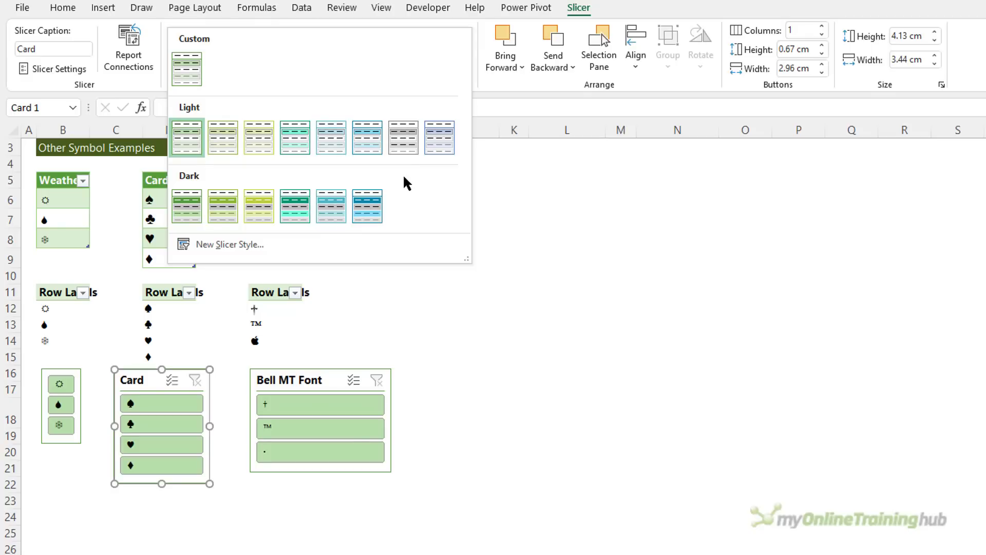
Duplicate the first Dark slicer style, set Whole Slicer font to Webdings, and save it as 'Websdings'
{"action": "right_click", "coordinate": [193, 213]}
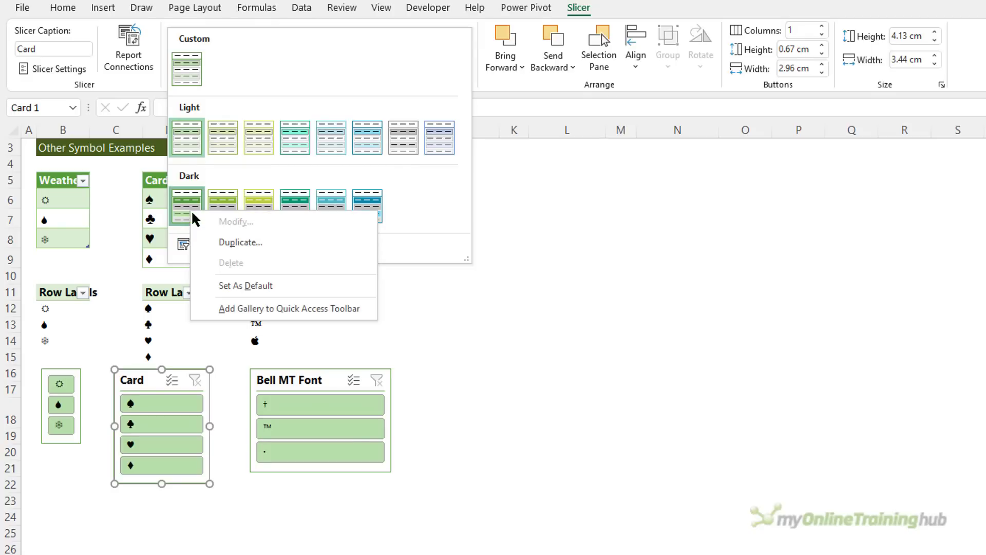
{"action": "left_click", "coordinate": [282, 242]}
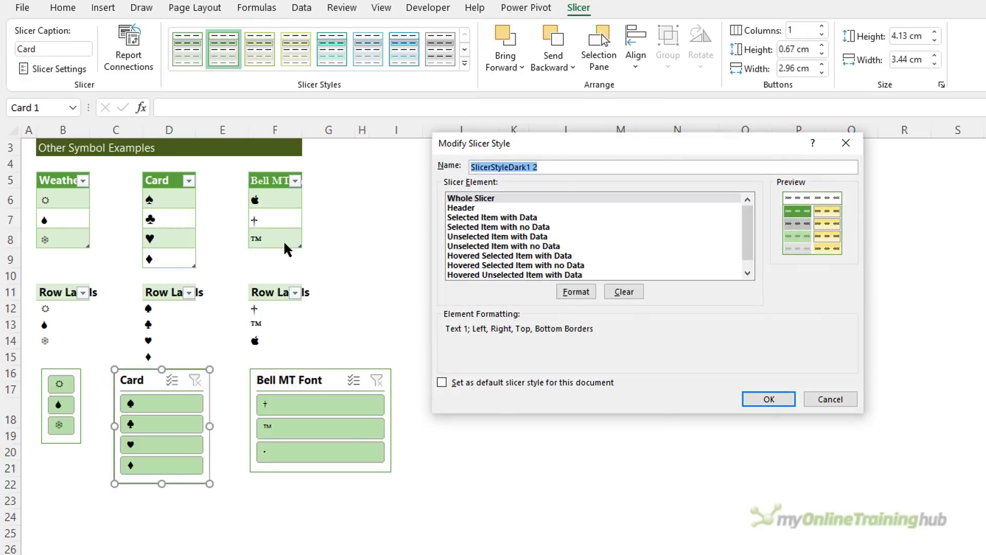
{"action": "left_click", "coordinate": [493, 198]}
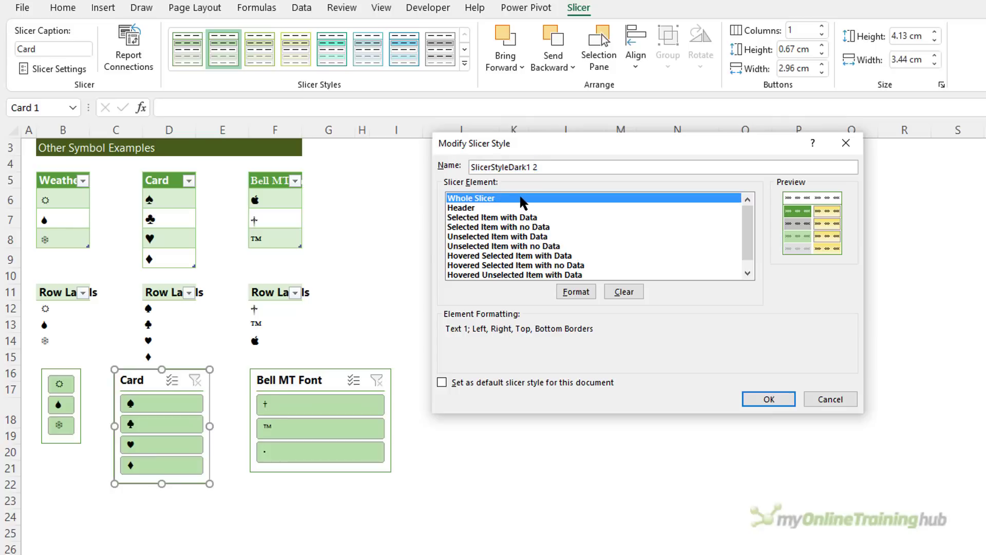
{"action": "left_click", "coordinate": [576, 292]}
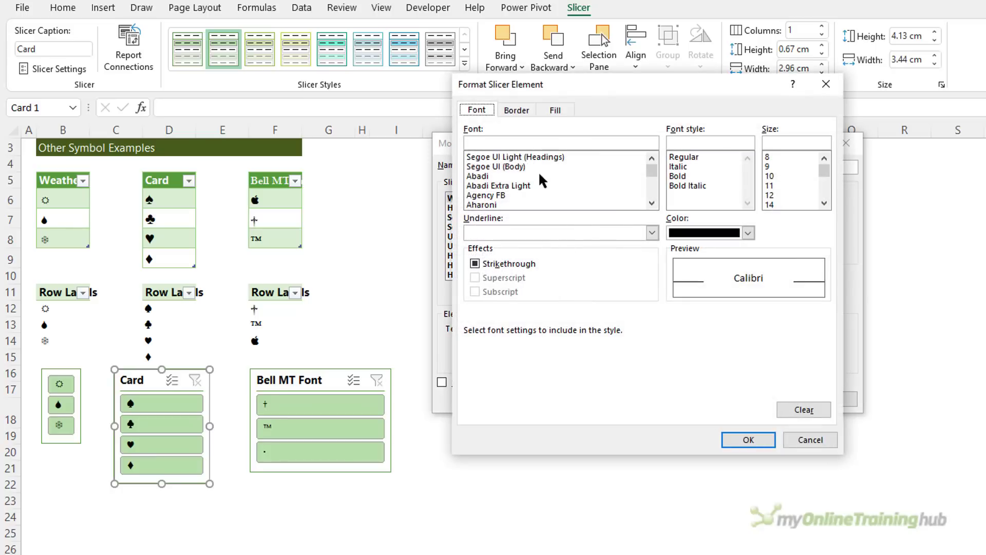
{"action": "left_click", "coordinate": [526, 144]}
{"action": "type", "text": "webdings"}
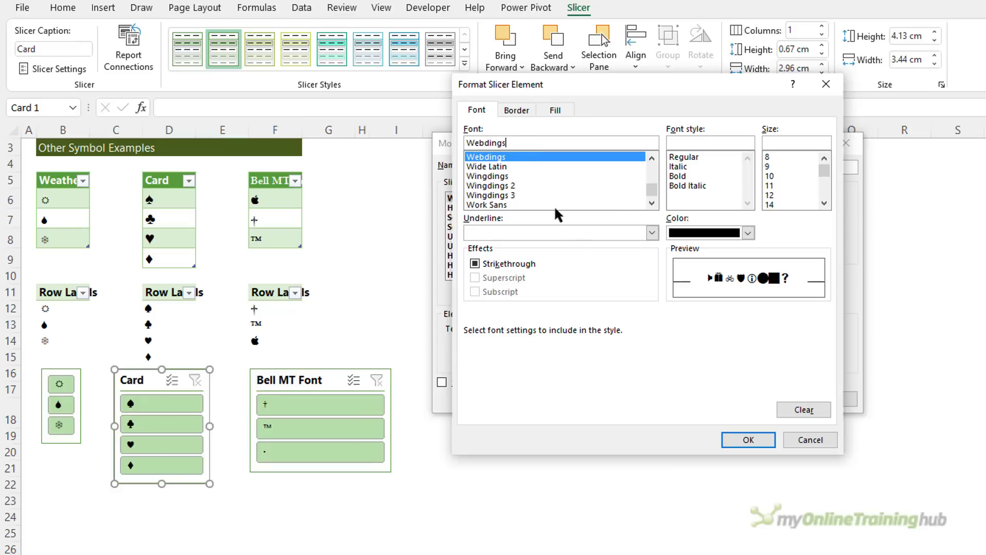
{"action": "left_click", "coordinate": [749, 440]}
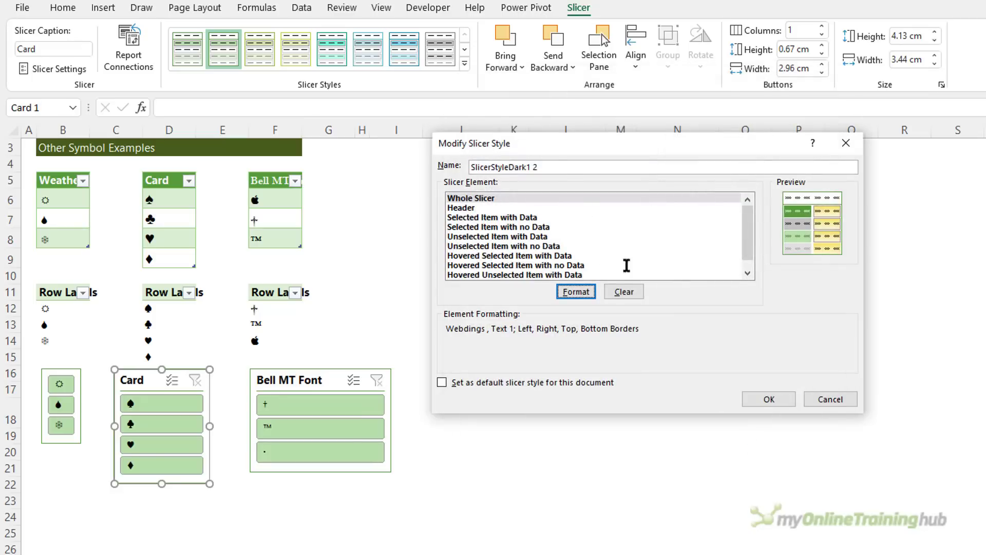
{"action": "key", "text": "alt+n"}
{"action": "type", "text": "Webs"}
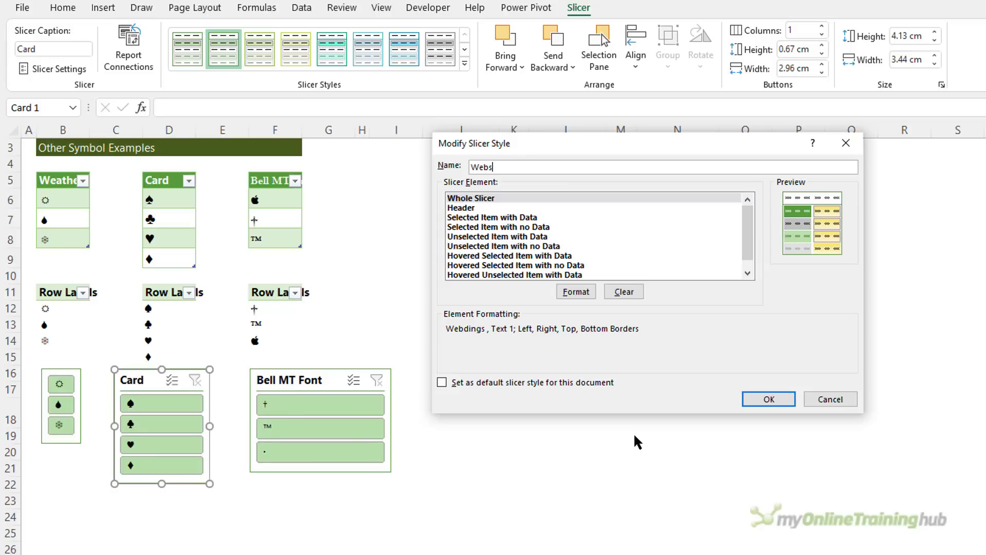
{"action": "type", "text": "dings"}
{"action": "left_click", "coordinate": [764, 401]}
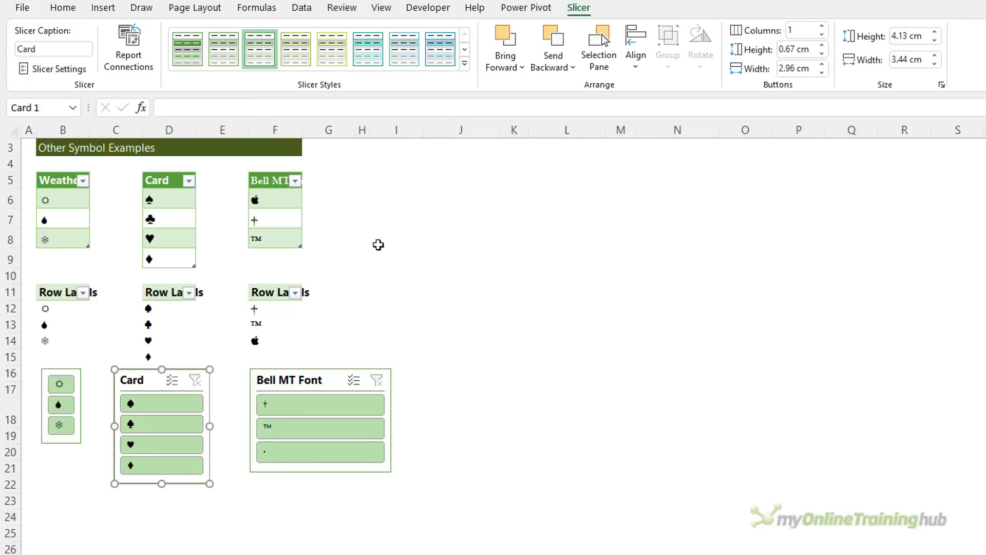
Apply the custom Webdings style to the Card slicer and deselect it to view the result
{"action": "left_click", "coordinate": [465, 63]}
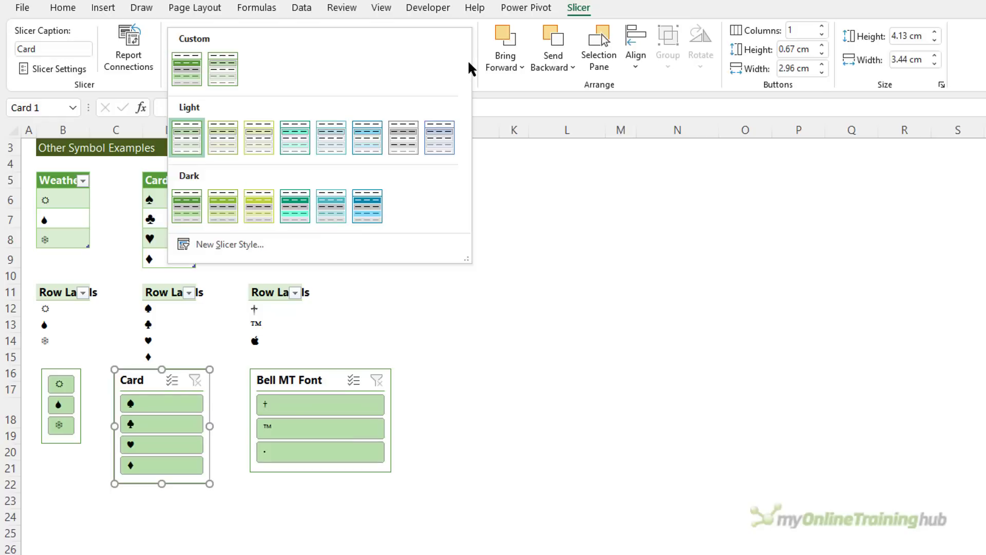
{"action": "left_click", "coordinate": [186, 72]}
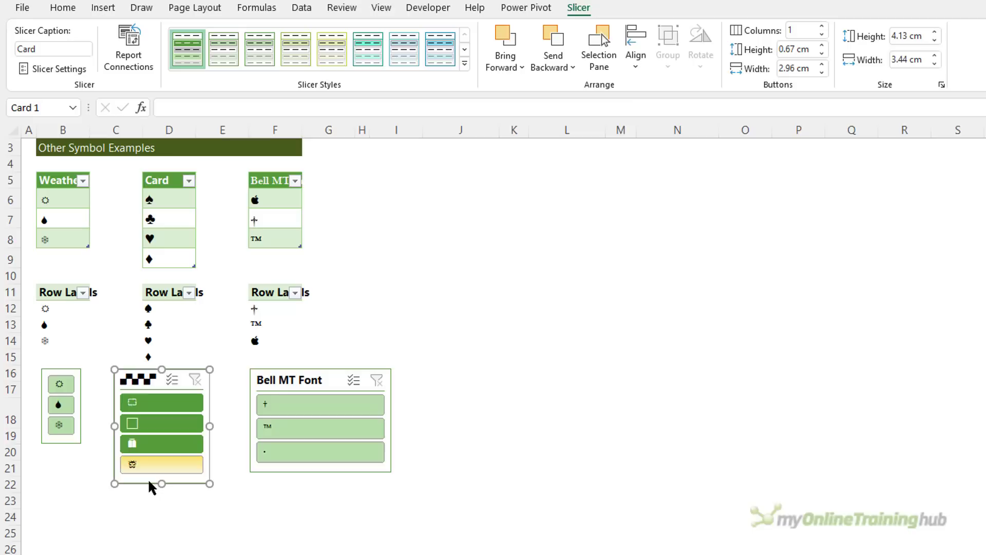
{"action": "left_click", "coordinate": [179, 205]}
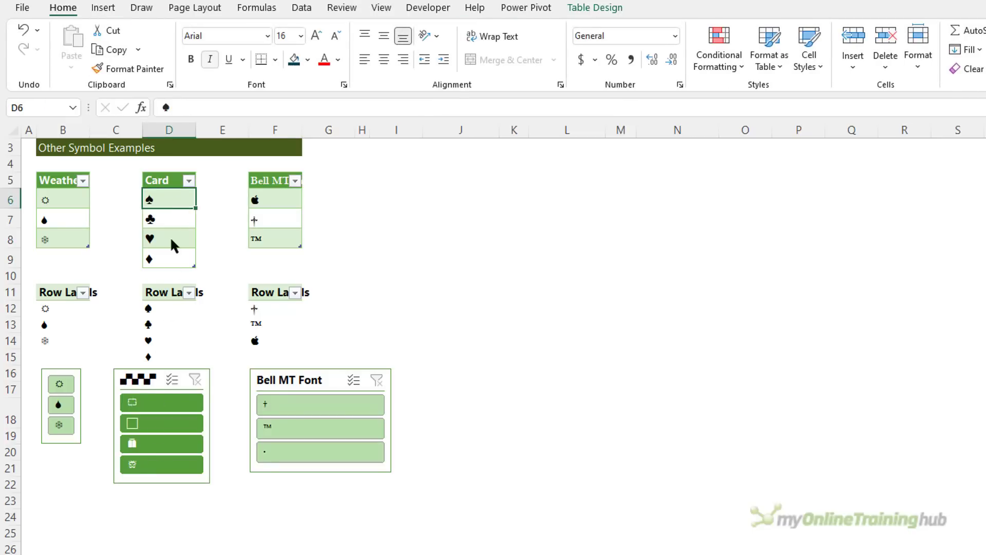
Switch the Card slicer back to the first Light slicer style
{"action": "left_click", "coordinate": [143, 371]}
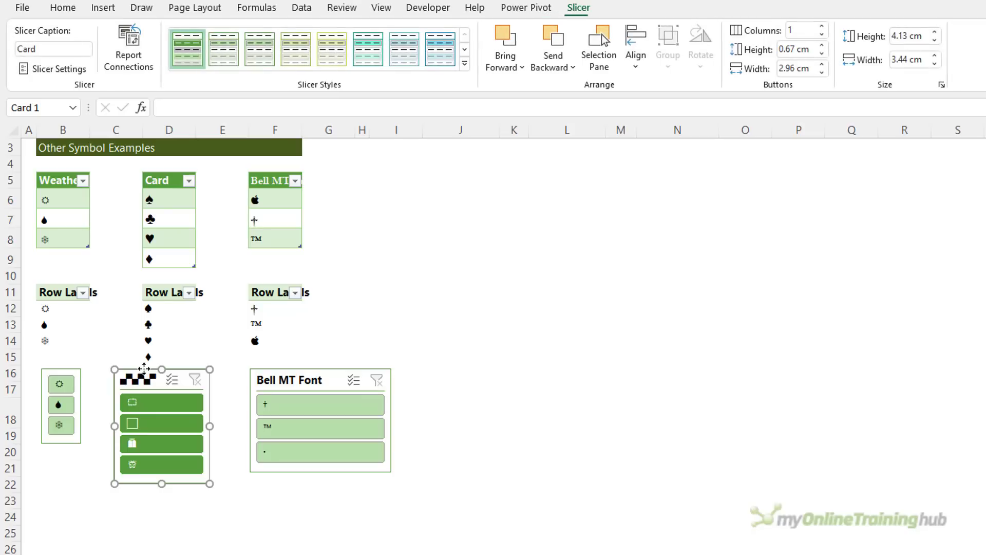
{"action": "left_click", "coordinate": [465, 63]}
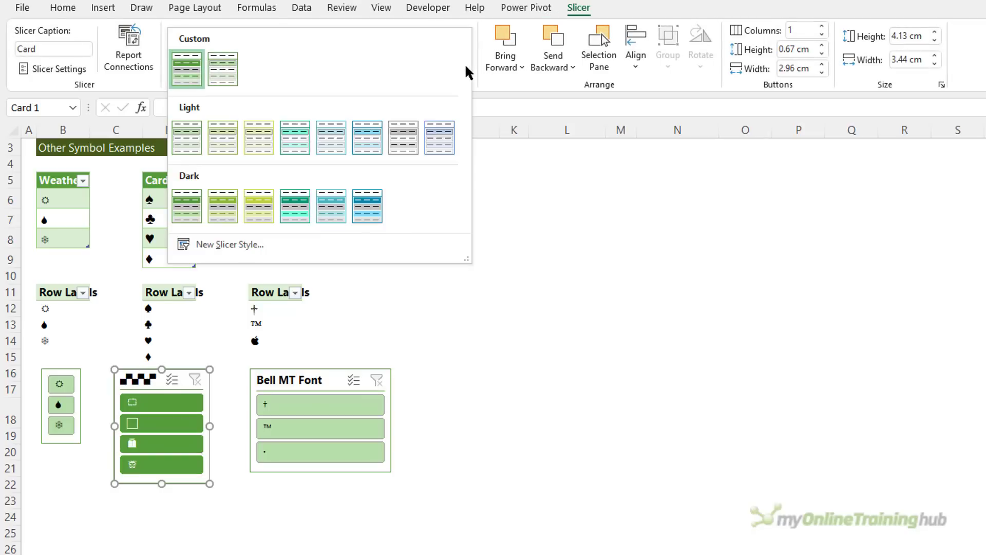
{"action": "left_click", "coordinate": [188, 138]}
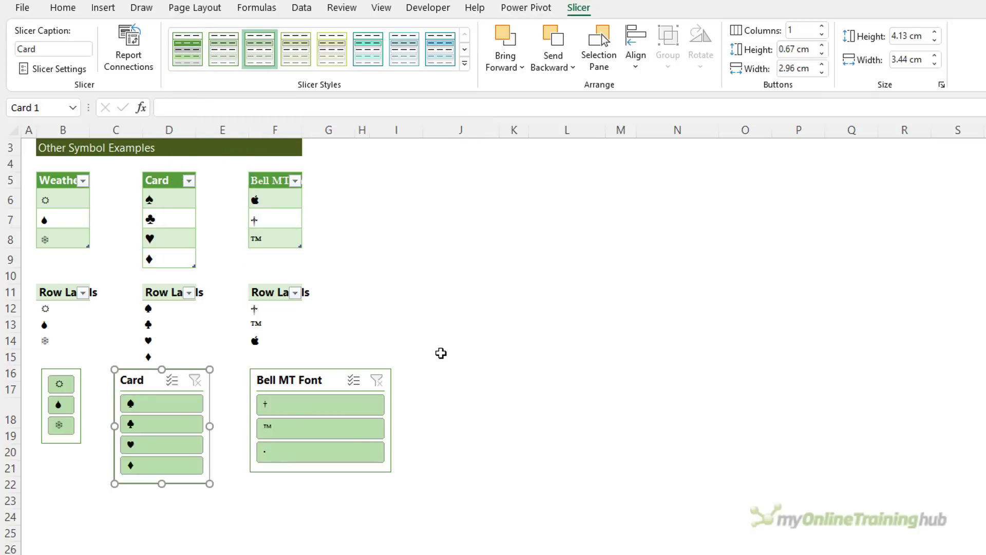